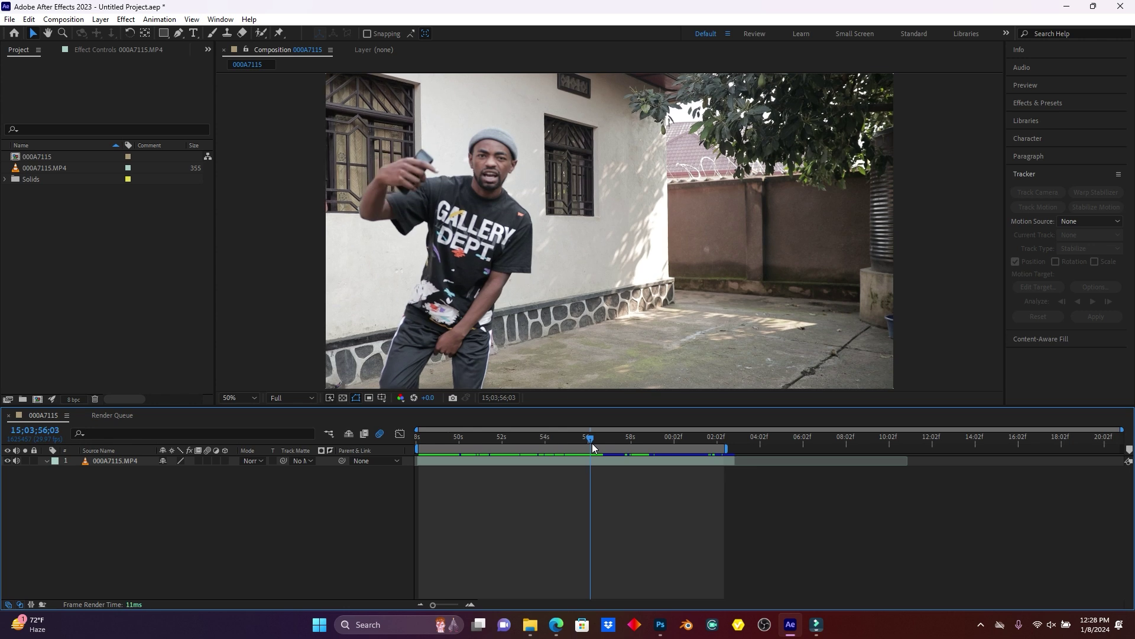
# Step: Duplicate the 000A7115.MP4 layer with the playhead at 15;03;56;08 and freeze the copy on that frame
pyautogui.press('pageup')
pyautogui.press('pageup')
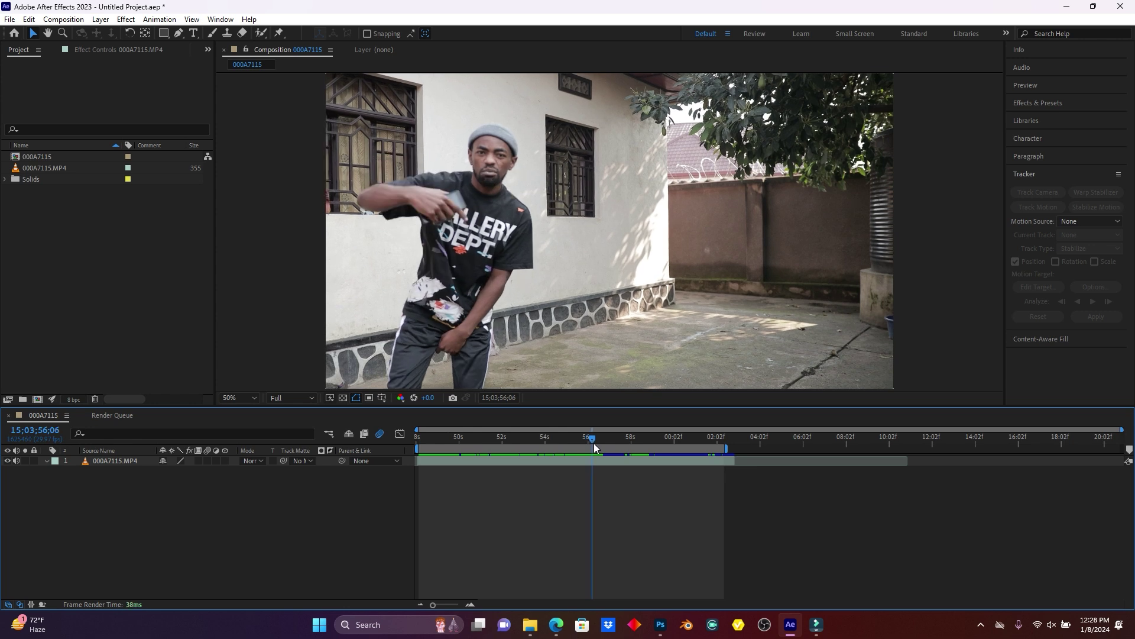
pyautogui.moveTo(591, 442); pyautogui.dragTo(594, 442)
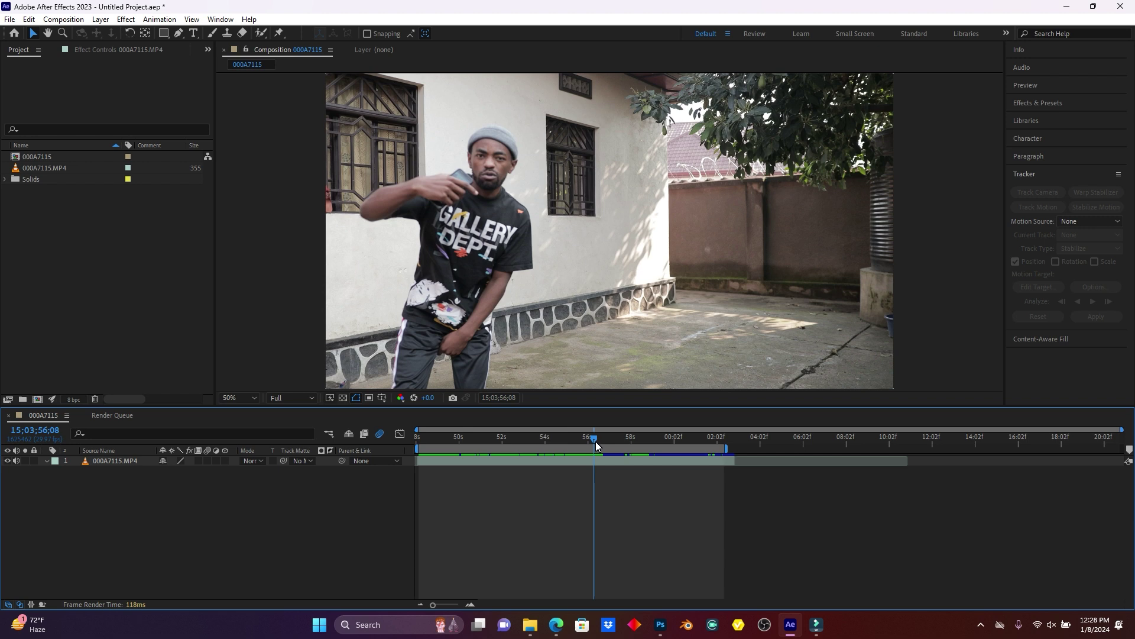
pyautogui.click(601, 460)
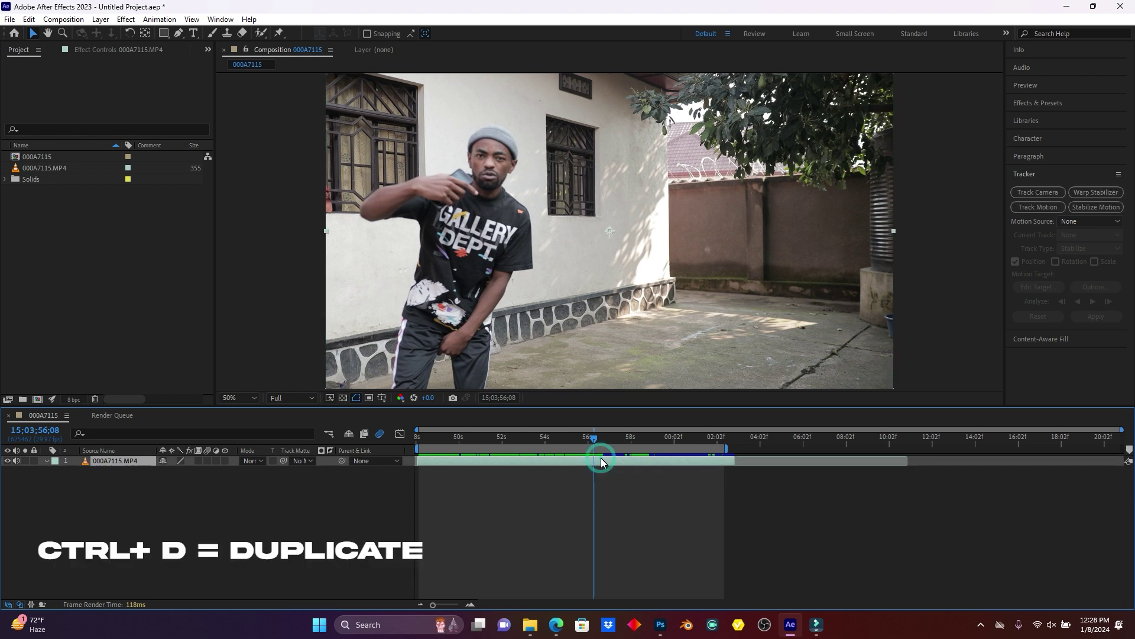
pyautogui.hotkey('ctrl', 'd')
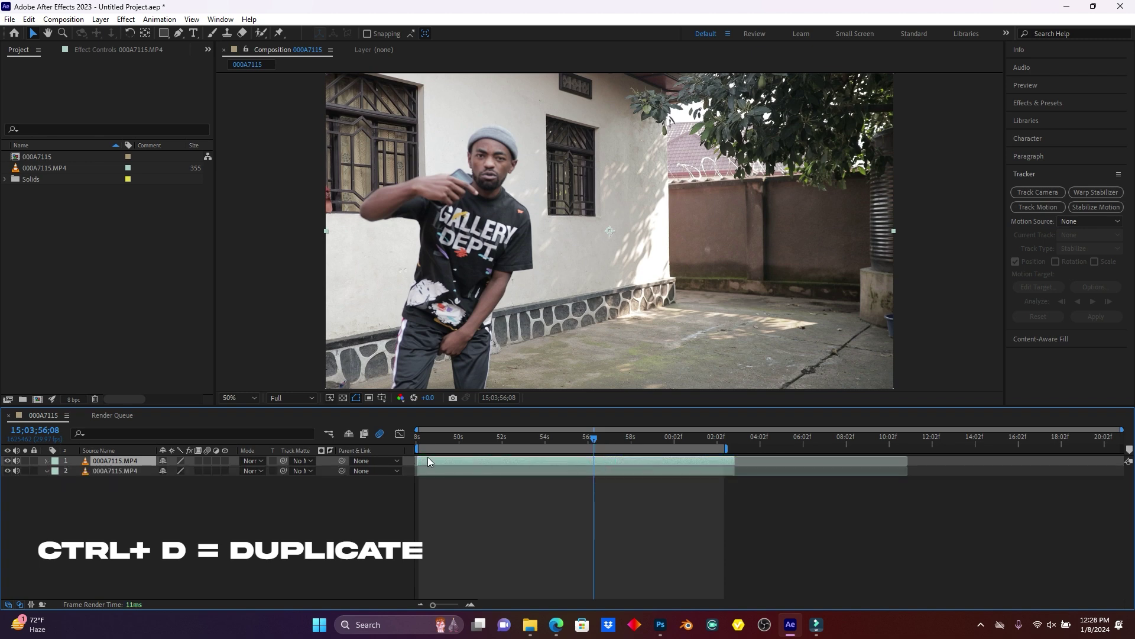
pyautogui.rightClick(595, 461)
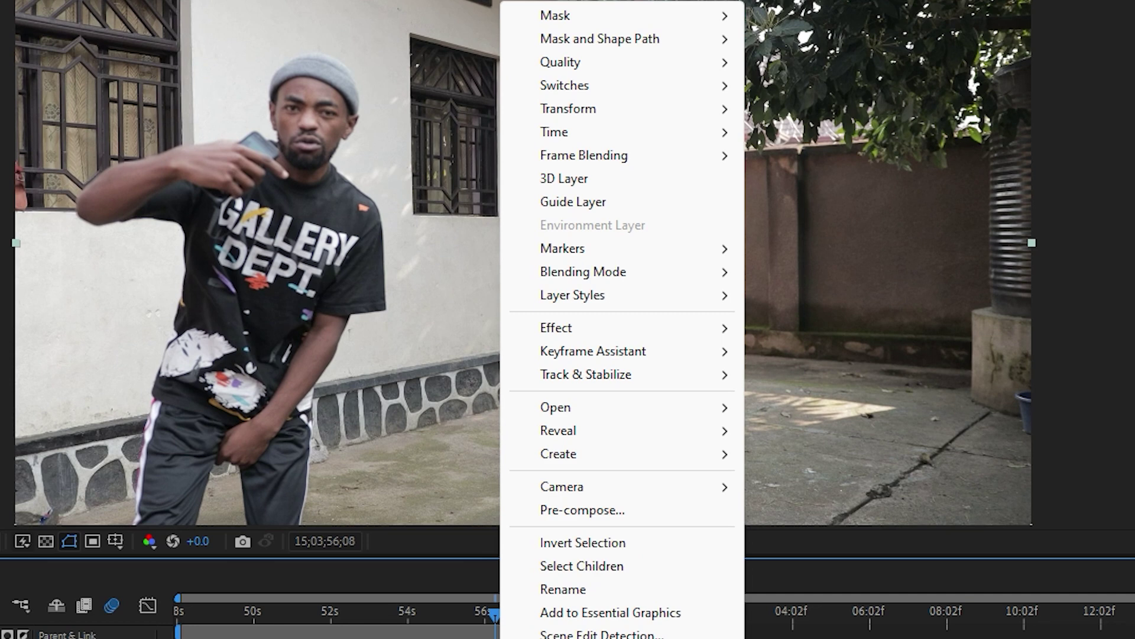
pyautogui.click(653, 131)
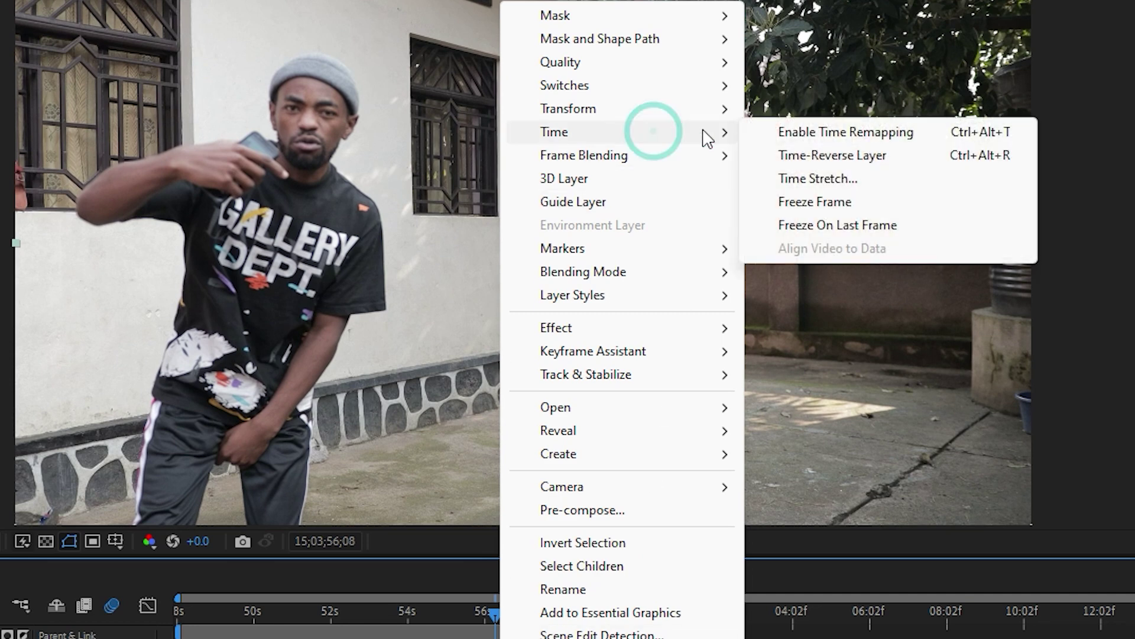
pyautogui.click(841, 201)
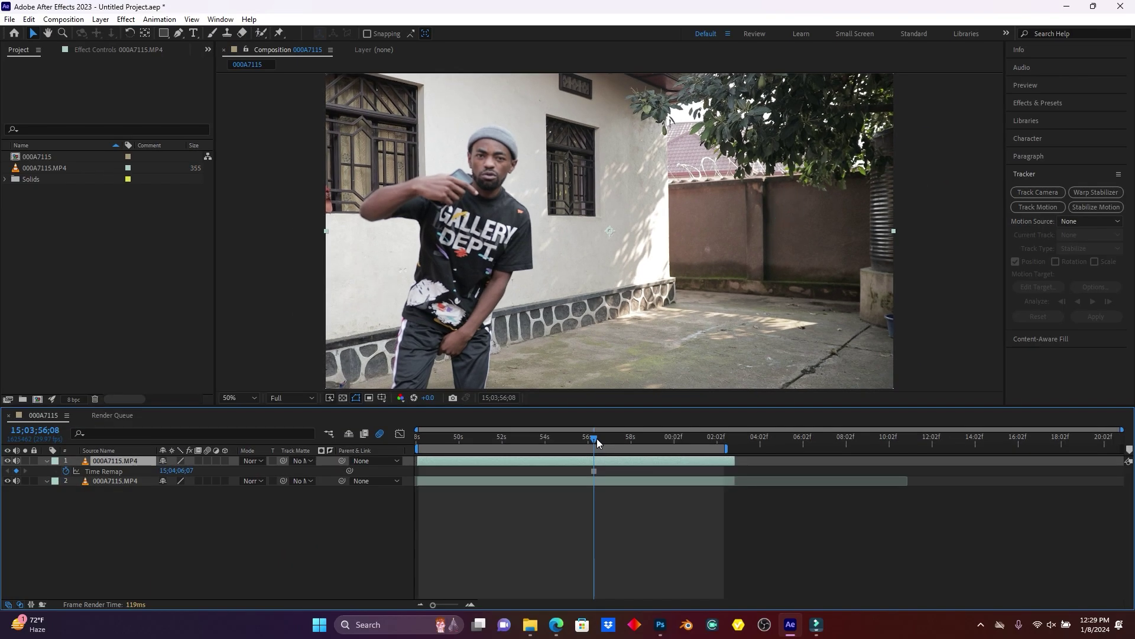
# Step: Try masking the man on the frozen copy with the Pen tool from his beanie to his elbow, and delete that layer
pyautogui.moveTo(531, 551); pyautogui.dragTo(489, 556)
pyautogui.moveTo(566, 442); pyautogui.dragTo(615, 439)
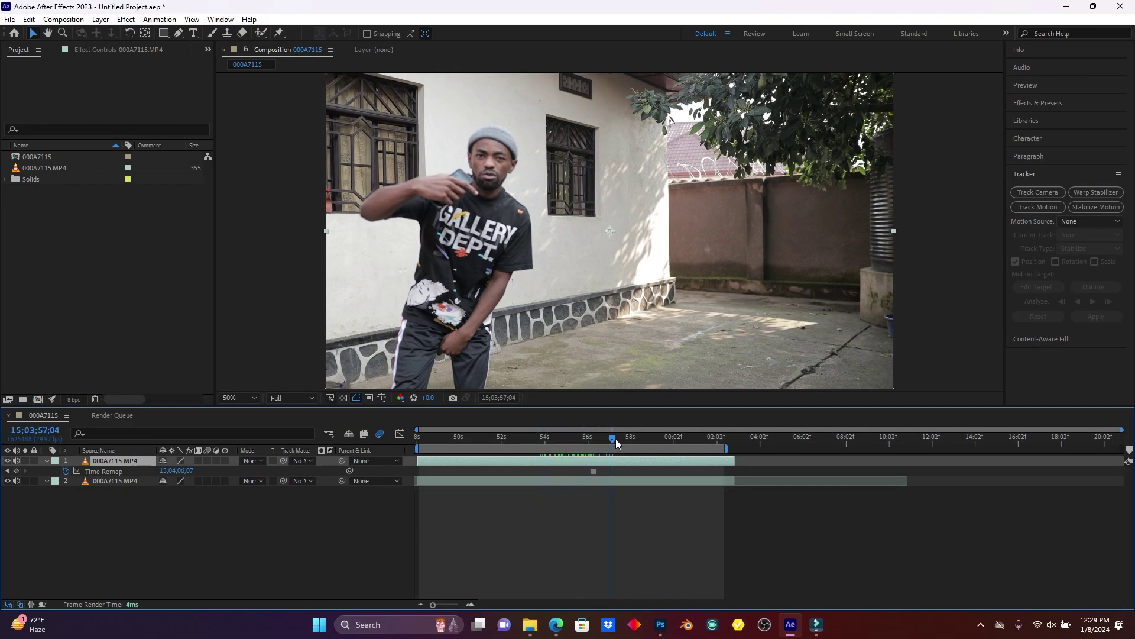
pyautogui.click(180, 33)
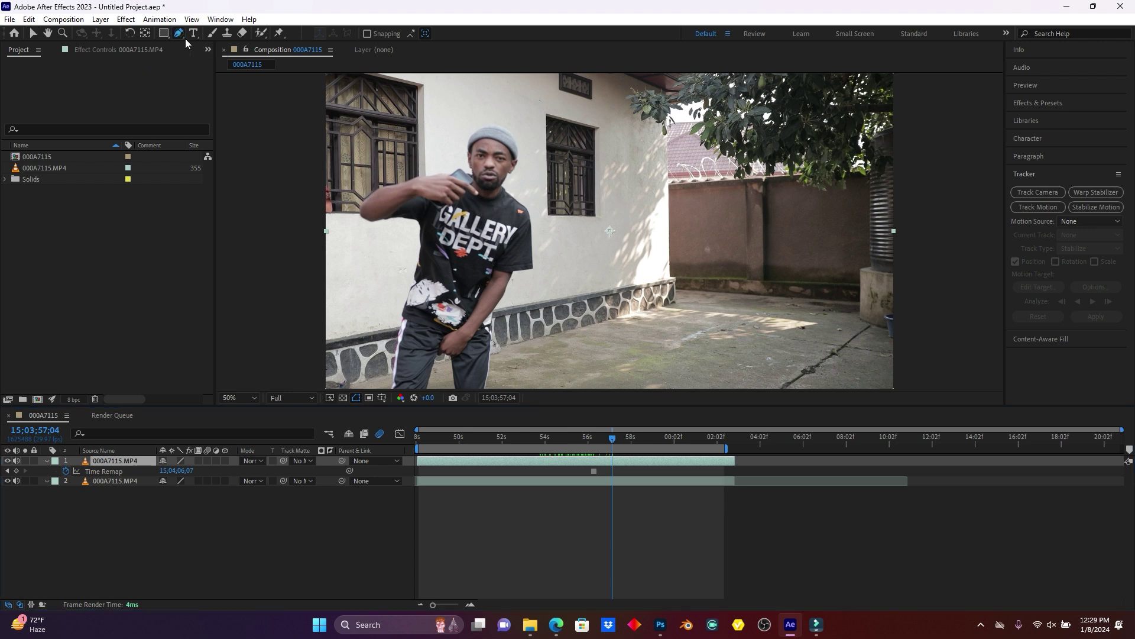
pyautogui.click(478, 128)
pyautogui.click(505, 143)
pyautogui.moveTo(524, 221); pyautogui.dragTo(527, 244)
pyautogui.click(523, 255)
pyautogui.click(506, 279)
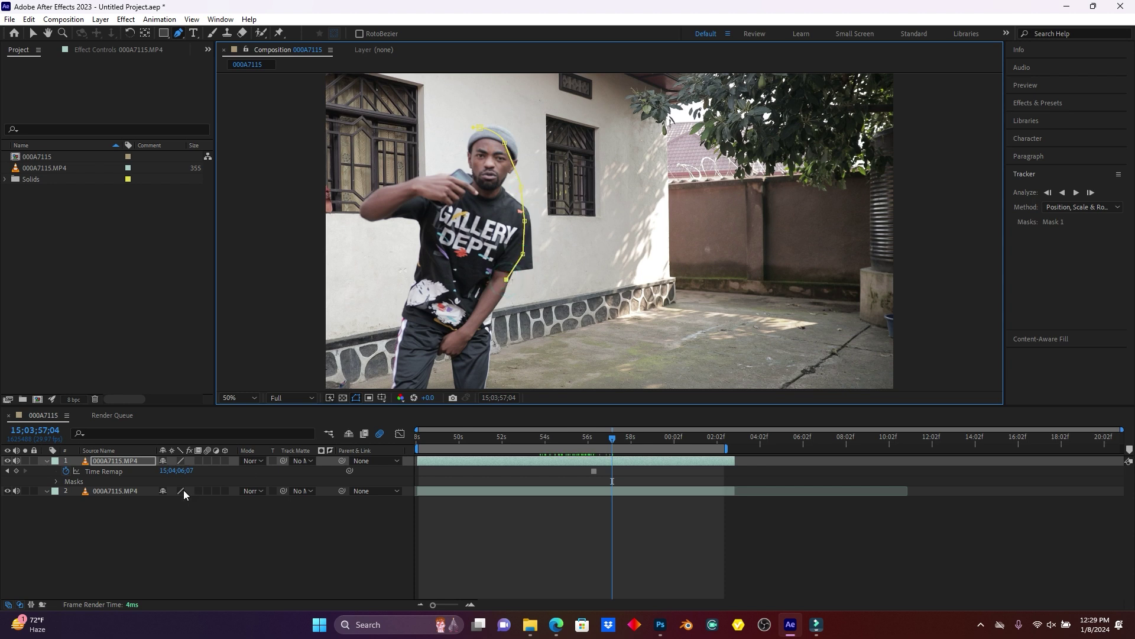
pyautogui.click(114, 460)
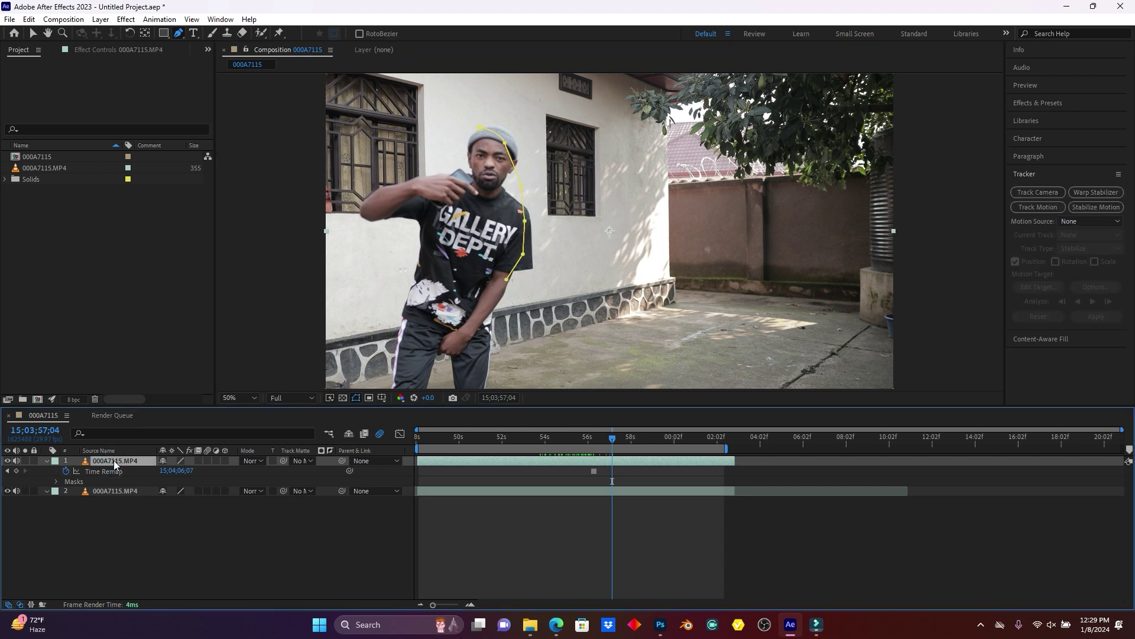
pyautogui.press('Delete')
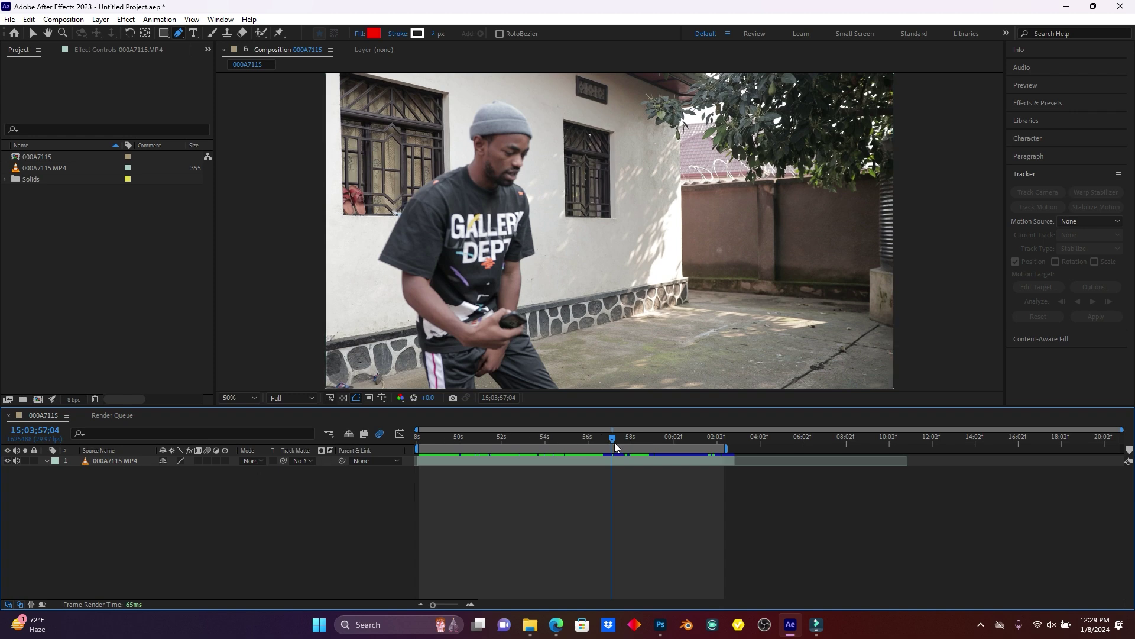
# Step: Save the composition frame at 15;03;56;07 as a file in the FREEZE EFTER EFFECT folder, adding it to the render queue
pyautogui.moveTo(613, 439); pyautogui.dragTo(594, 443)
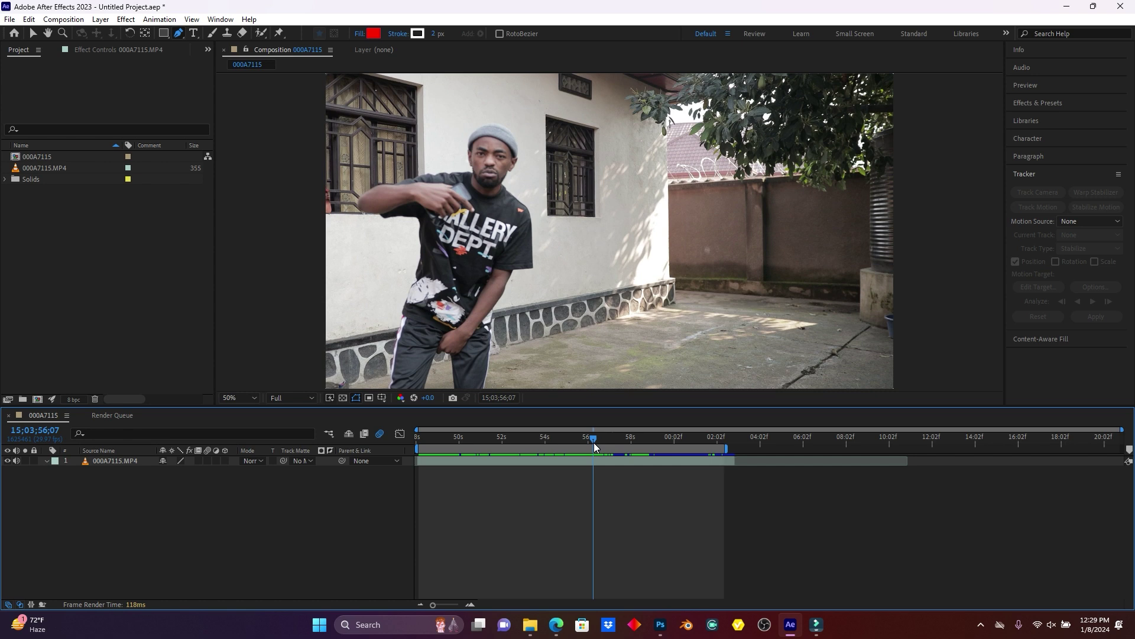
pyautogui.click(595, 460)
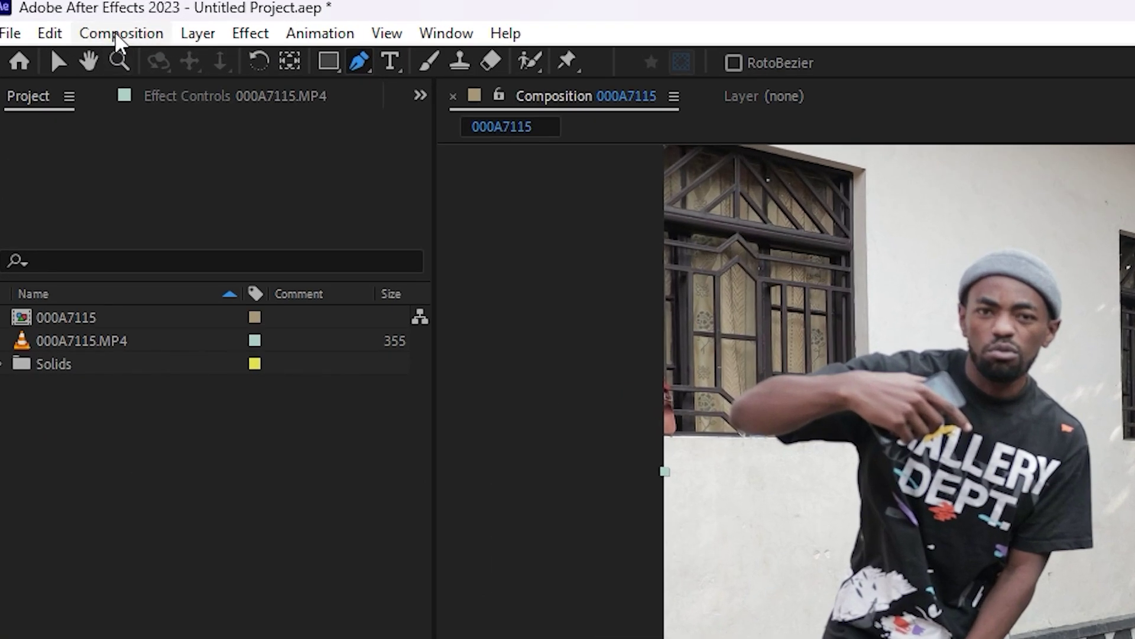
pyautogui.click(61, 20)
pyautogui.moveTo(226, 352)
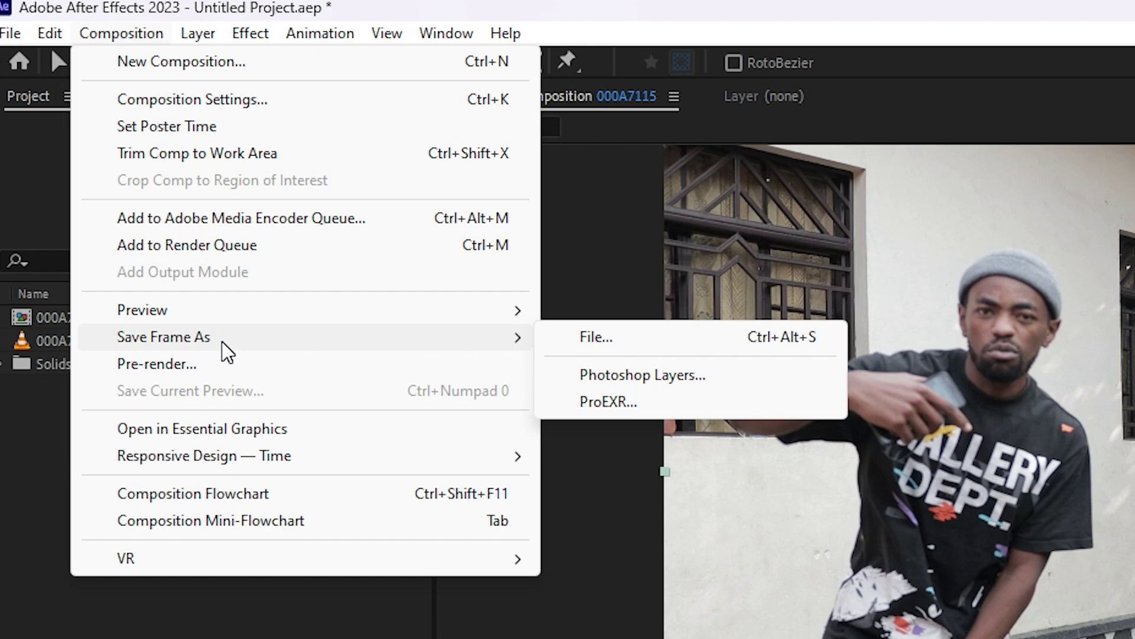
pyautogui.click(636, 349)
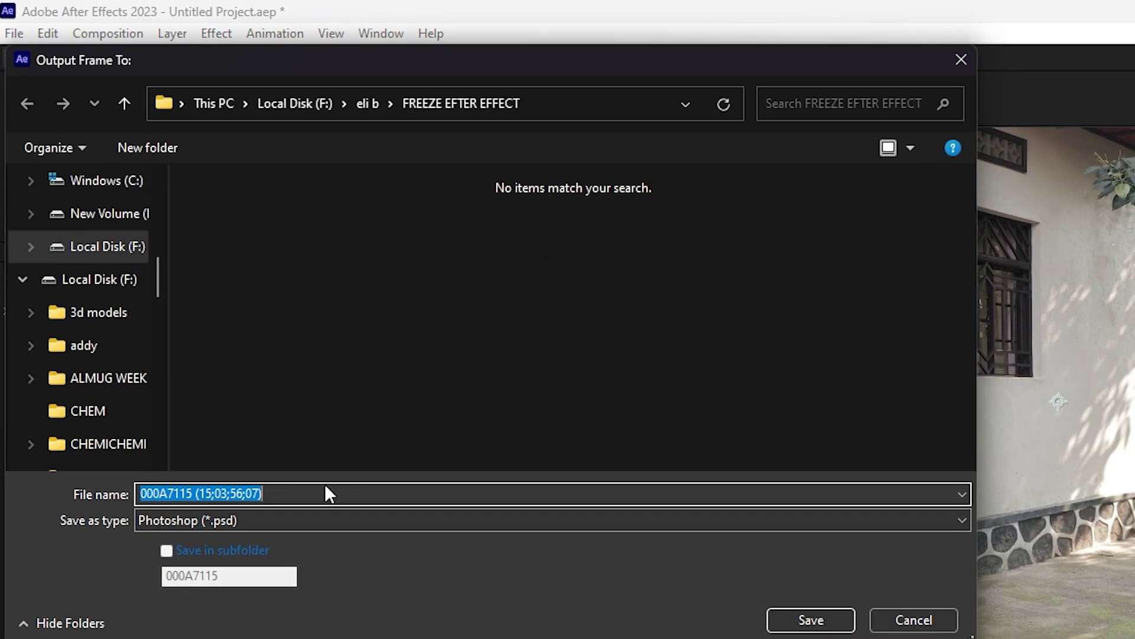
pyautogui.click(151, 501)
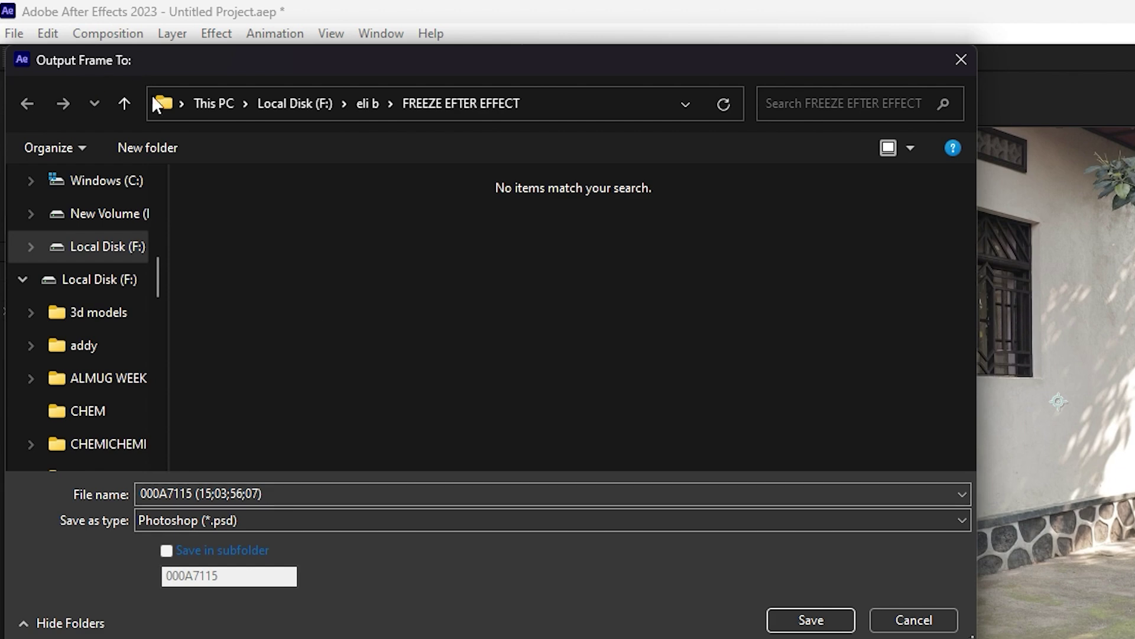
pyautogui.click(852, 621)
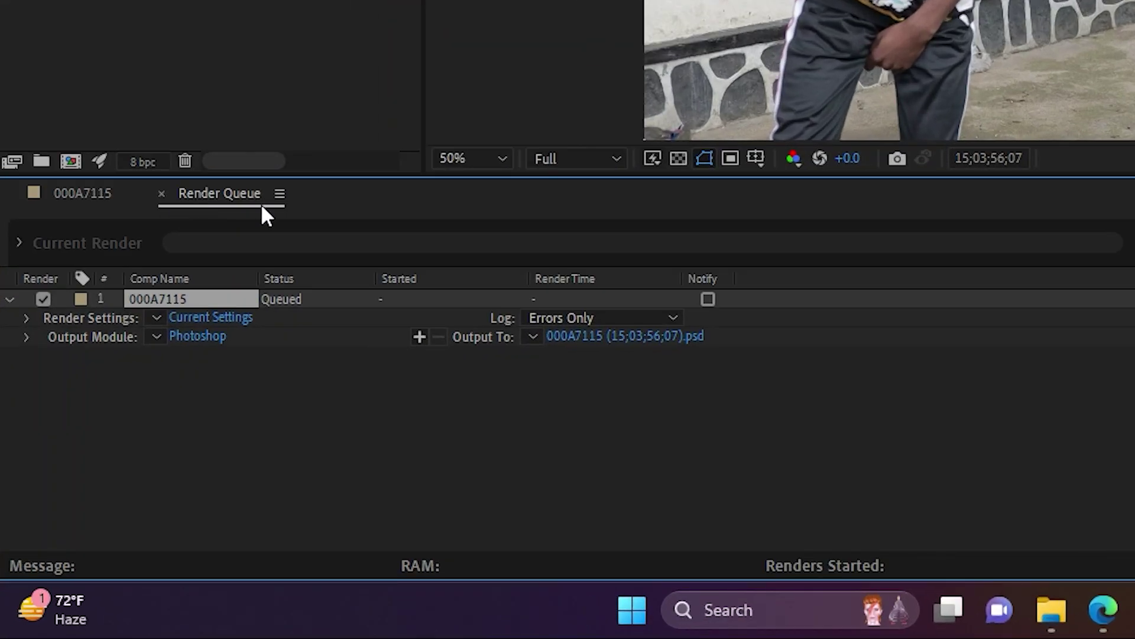
# Step: Set the queued frame's output format to JPEG Sequence
pyautogui.click(201, 332)
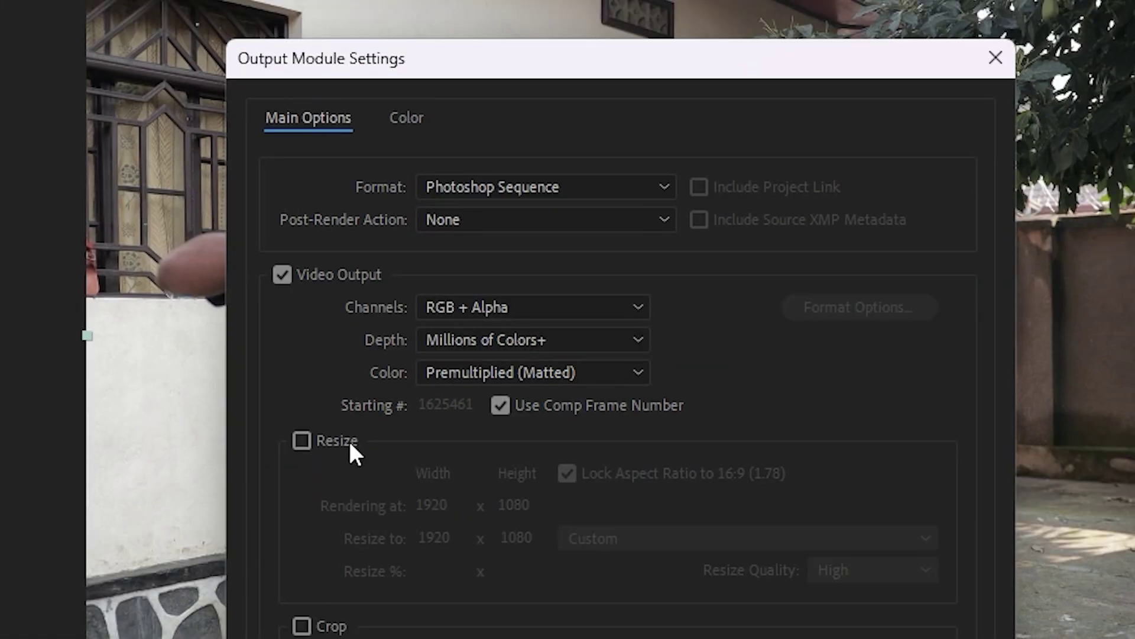
pyautogui.click(496, 187)
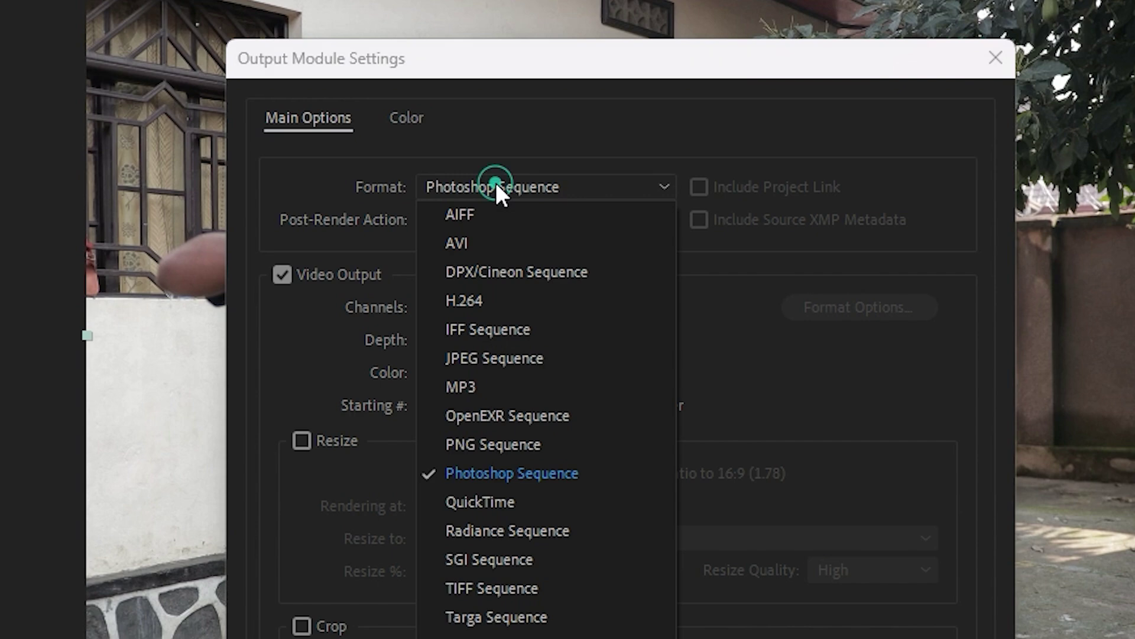
pyautogui.click(526, 359)
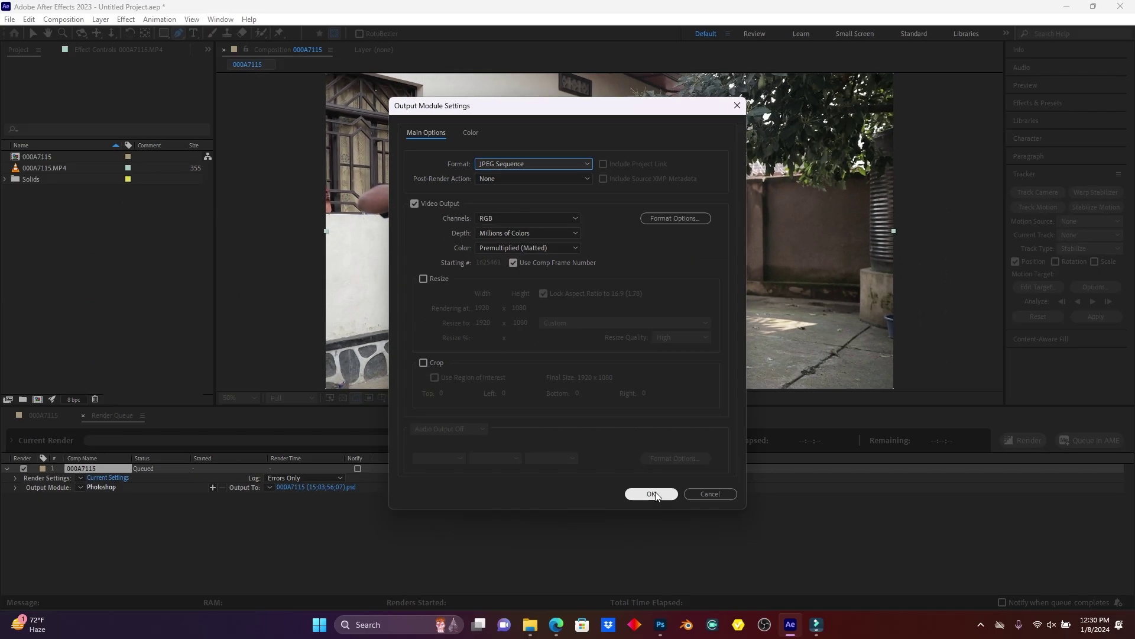
pyautogui.click(656, 492)
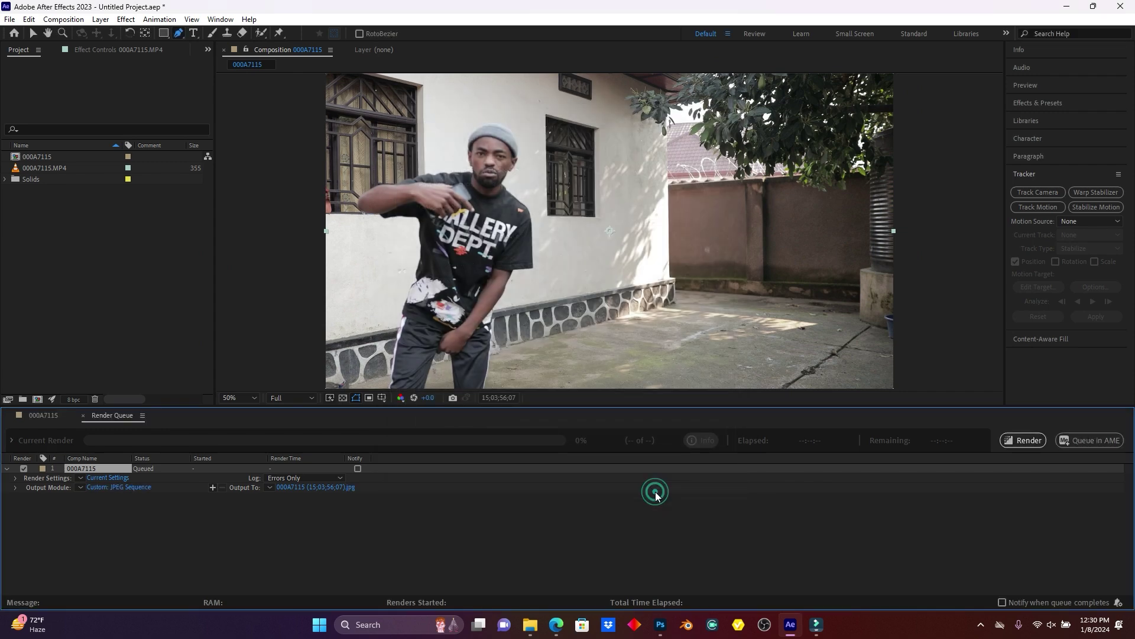
# Step: Name the output file mmmmmmmmmmmm in the FREEZE EFTER EFFECT folder and render the frame
pyautogui.click(315, 486)
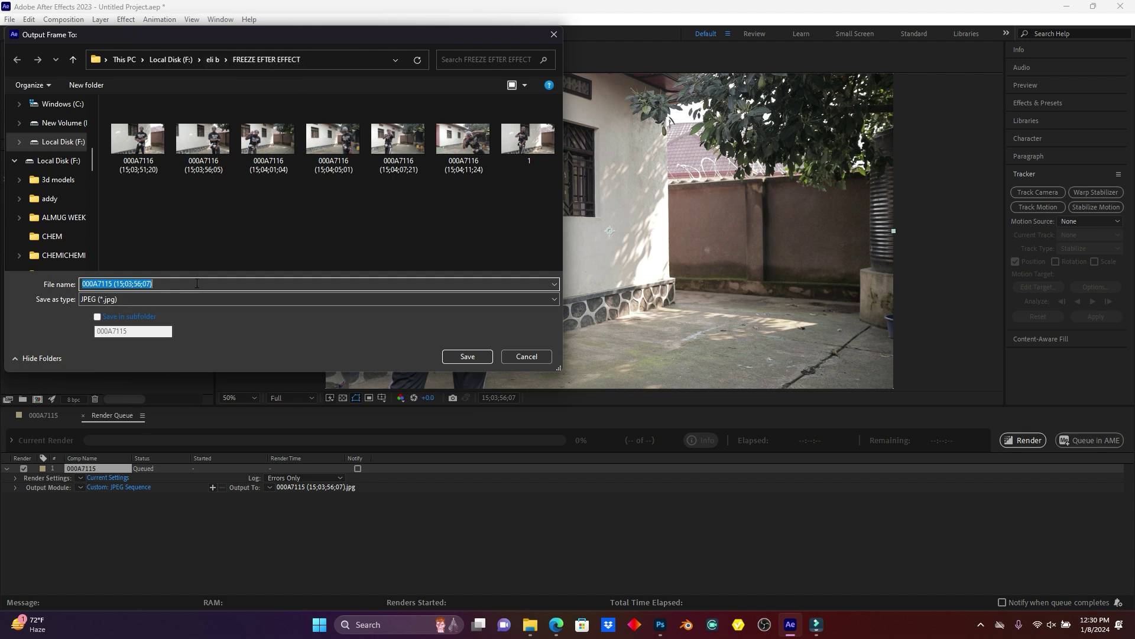
pyautogui.write('mmmmmmmmmmmm')
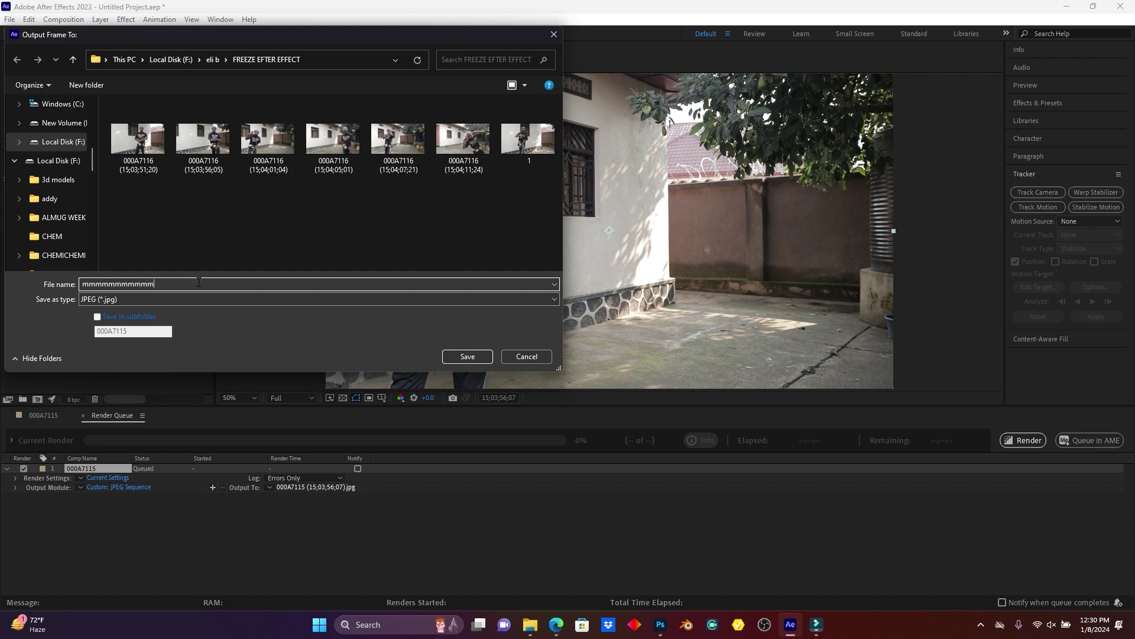
pyautogui.click(467, 356)
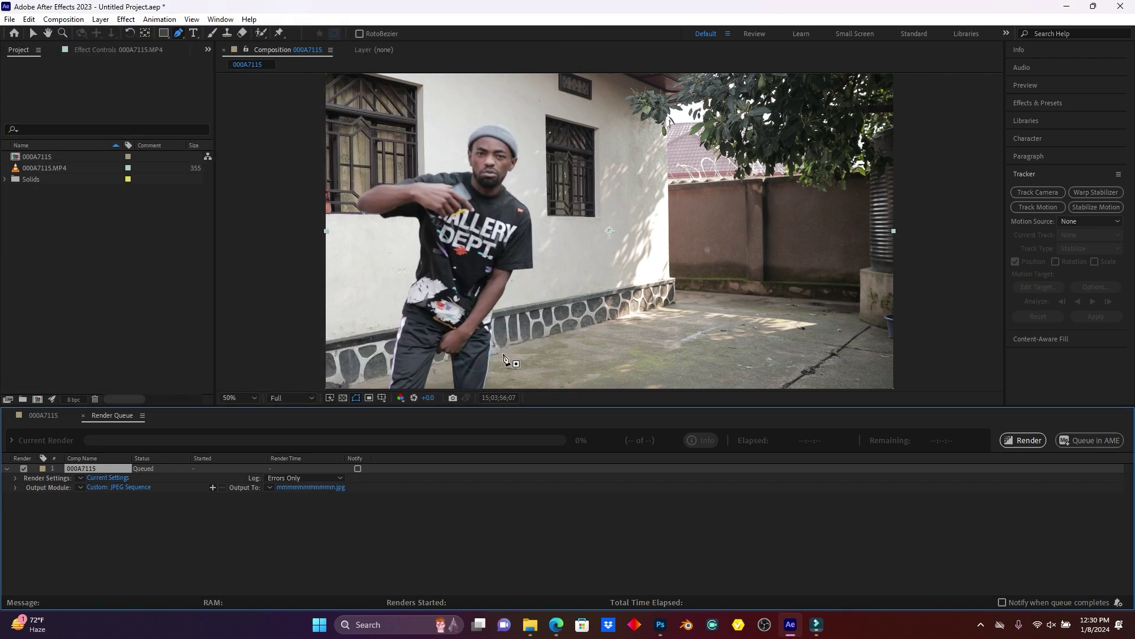
pyautogui.click(1034, 441)
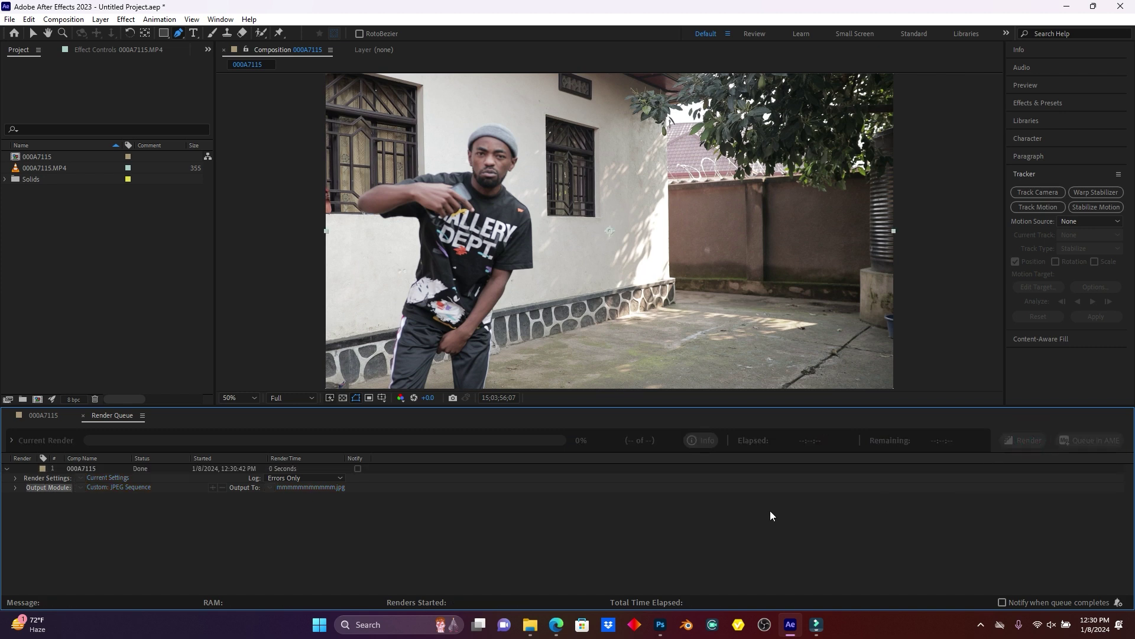
# Step: Switch to Photoshop and open the rendered frame mmmmmmmmmmmm.jpg from the FREEZE EFTER EFFECT folder
pyautogui.click(662, 627)
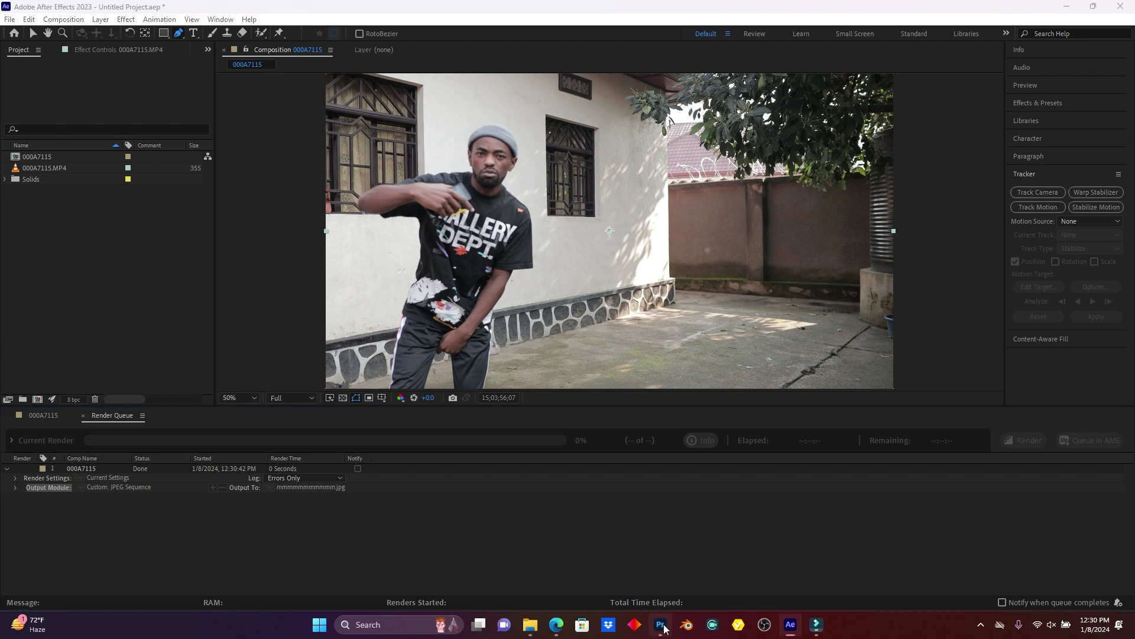
pyautogui.click(30, 111)
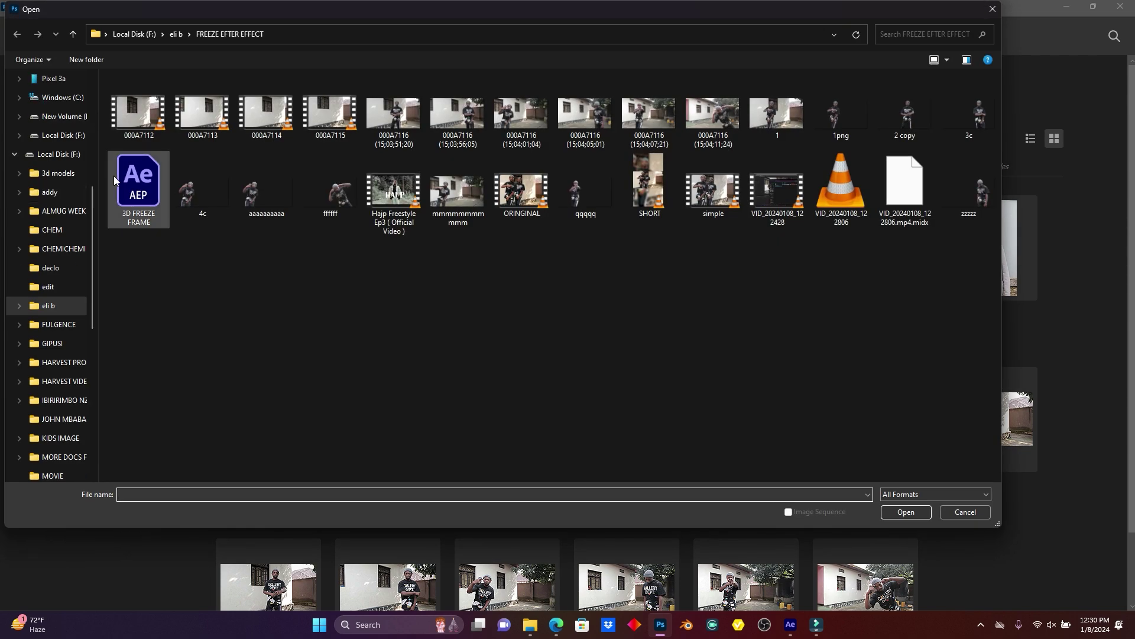
pyautogui.doubleClick(457, 201)
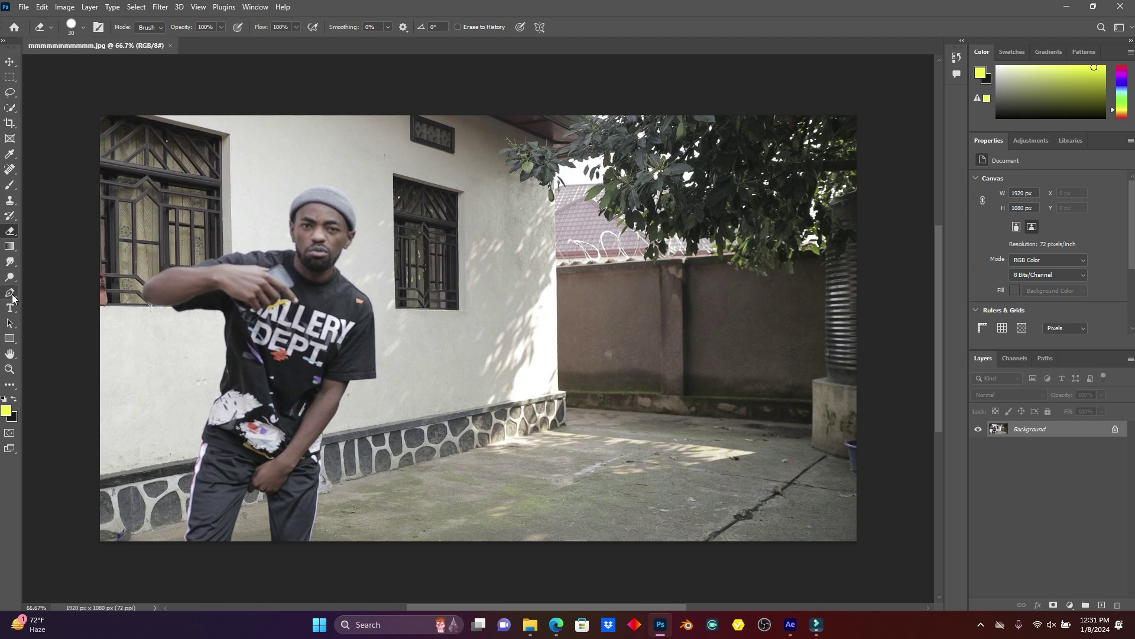
# Step: Start a Pen tool path at the image's lower edge and trace up the man's outer trouser leg to the shirt hem
pyautogui.click(10, 294)
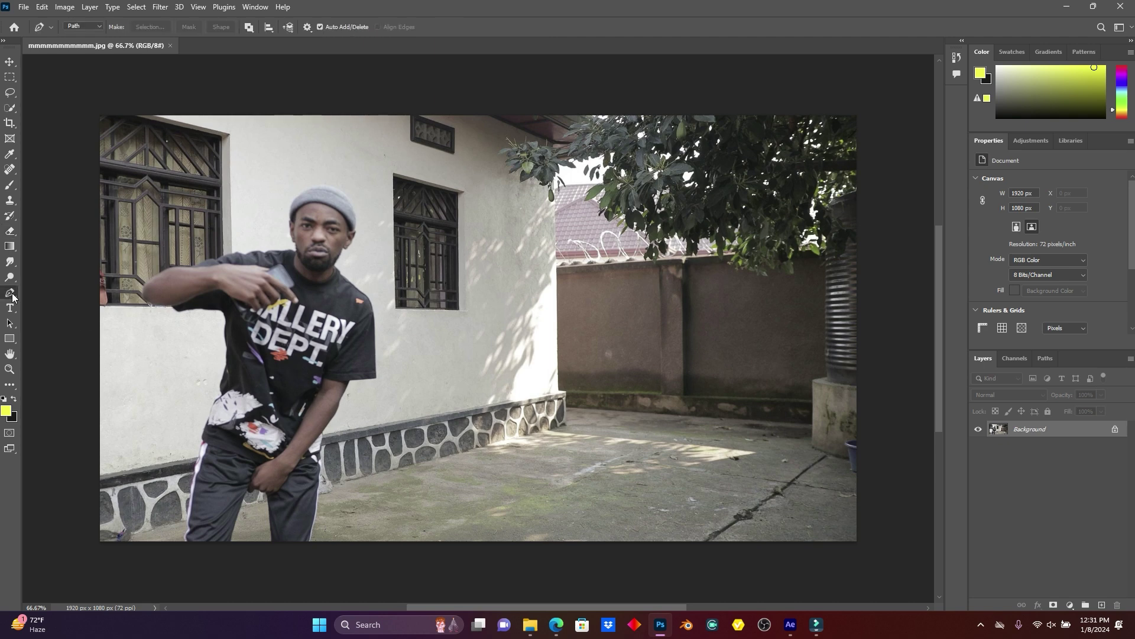
pyautogui.scroll(3, 219, 458)
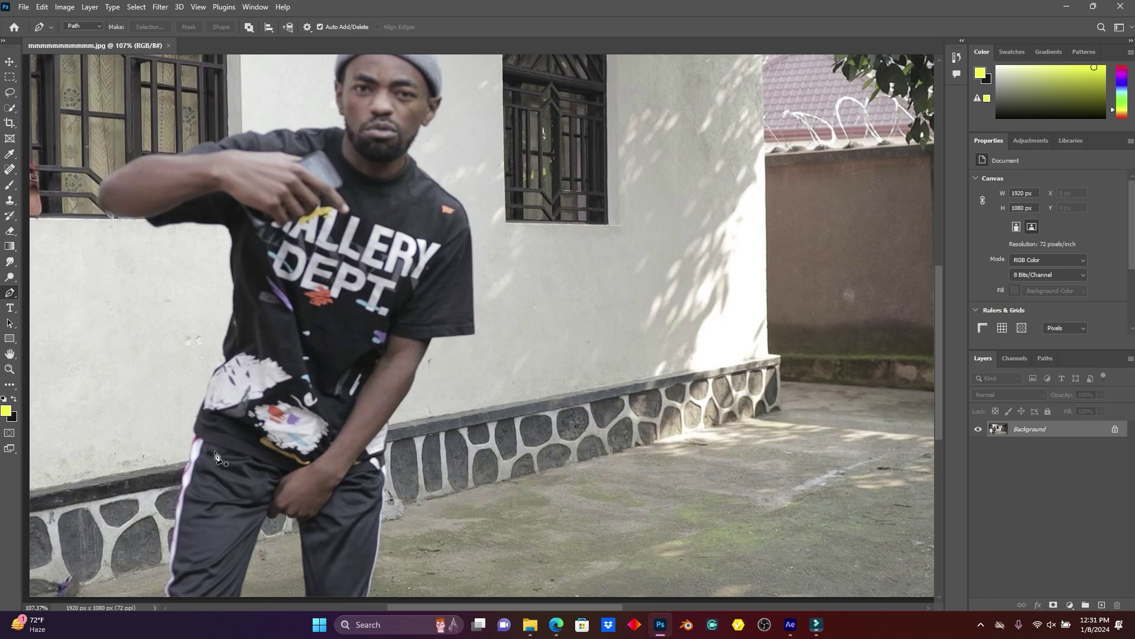
pyautogui.scroll(5, 214, 463)
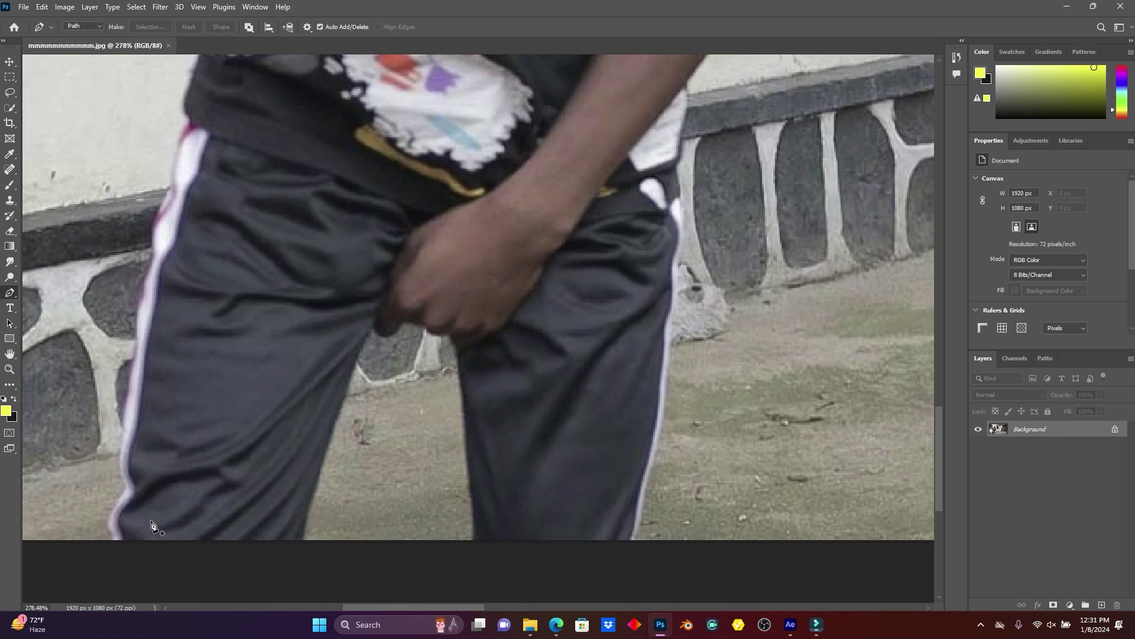
pyautogui.click(112, 545)
pyautogui.click(108, 523)
pyautogui.click(120, 492)
pyautogui.moveTo(120, 461); pyautogui.dragTo(121, 452)
pyautogui.click(132, 325)
pyautogui.click(141, 276)
pyautogui.click(153, 234)
pyautogui.click(163, 191)
pyautogui.click(171, 150)
pyautogui.click(180, 129)
# Step: Continue the path from the shirt hem up the side of the torso to the armpit of the raised arm
pyautogui.moveTo(190, 109); pyautogui.dragTo(305, 382)
pyautogui.click(298, 363)
pyautogui.click(325, 288)
pyautogui.click(337, 246)
pyautogui.click(362, 209)
pyautogui.click(370, 180)
pyautogui.scroll(5, 373, 225)
pyautogui.moveTo(385, 349); pyautogui.dragTo(388, 335)
pyautogui.click(398, 294)
pyautogui.click(398, 214)
pyautogui.scroll(1, 391, 178)
pyautogui.click(395, 181)
# Step: Trace the path along the underside of the raised arm's sleeve and around the elbow
pyautogui.click(385, 150)
pyautogui.click(281, 139)
pyautogui.click(205, 149)
pyautogui.click(151, 122)
pyautogui.scroll(3, 115, 126)
pyautogui.scroll(2, 219, 274)
pyautogui.click(254, 318)
pyautogui.click(221, 279)
# Step: Trace the path along the upper edge of the raised arm and over the sleeve and shoulder towards the neck
pyautogui.click(269, 179)
pyautogui.click(354, 131)
pyautogui.click(424, 120)
pyautogui.click(488, 118)
pyautogui.scroll(2, 551, 103)
pyautogui.click(408, 181)
pyautogui.click(507, 155)
pyautogui.click(574, 142)
pyautogui.click(657, 138)
pyautogui.click(719, 145)
pyautogui.click(799, 133)
pyautogui.click(869, 126)
pyautogui.click(887, 137)
# Step: Continue the path from the shoulder up the side of the neck and along the ear
pyautogui.hscroll(5, 769, 154)
pyautogui.scroll(2, 591, 178)
pyautogui.click(501, 243)
pyautogui.click(482, 221)
pyautogui.click(475, 168)
pyautogui.click(472, 117)
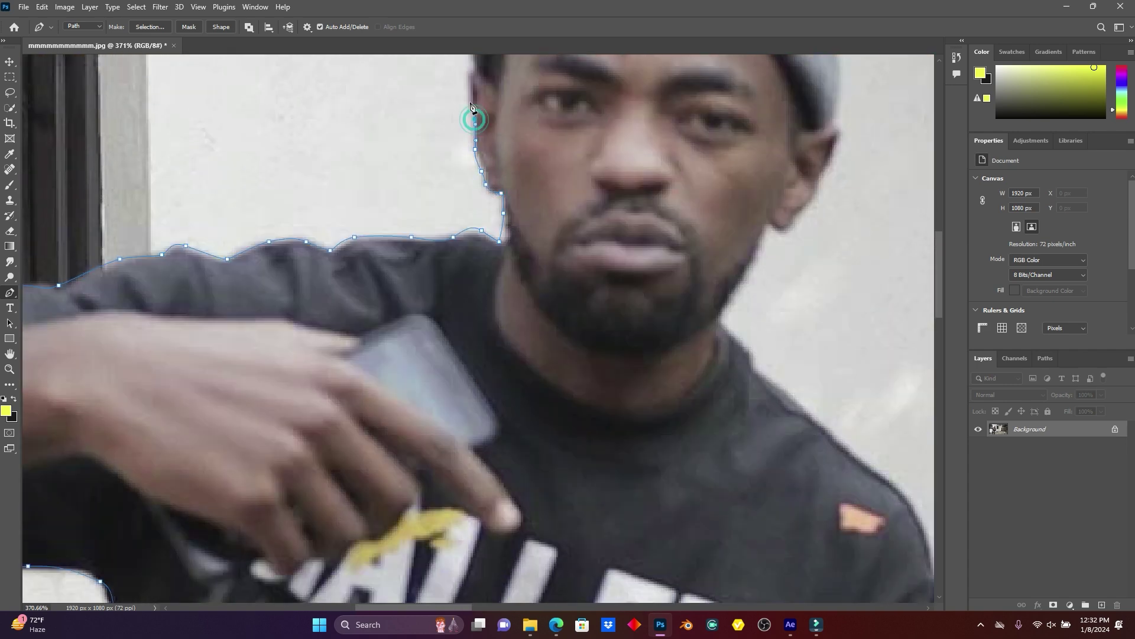
# Step: Trace the path over the top of the grey beanie to its opposite side
pyautogui.scroll(2, 476, 136)
pyautogui.scroll(2, 479, 146)
pyautogui.click(470, 258)
pyautogui.click(523, 174)
pyautogui.click(653, 119)
pyautogui.click(733, 138)
pyautogui.click(783, 171)
pyautogui.click(826, 231)
# Step: Continue the path from the beanie's edge around the other ear and down the bearded jaw
pyautogui.click(841, 341)
pyautogui.click(840, 373)
pyautogui.click(825, 421)
pyautogui.scroll(-1, 822, 413)
pyautogui.click(795, 411)
pyautogui.click(762, 438)
pyautogui.click(728, 494)
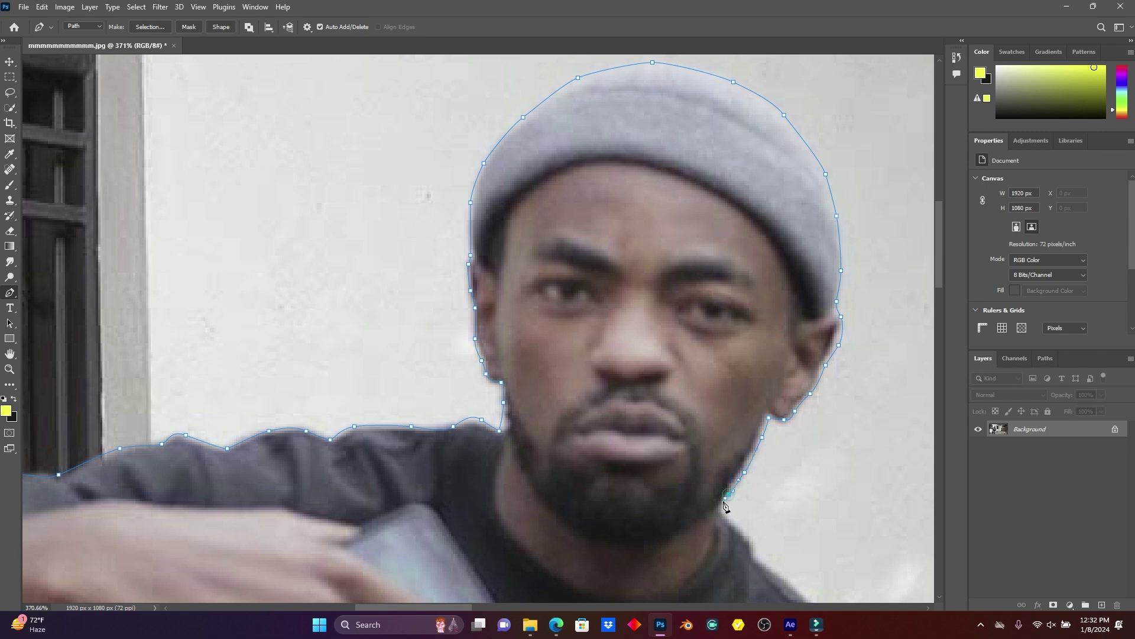
# Step: Continue the path from the jaw over the shoulder and down the outer edge of the sleeve
pyautogui.scroll(-3, 727, 500)
pyautogui.hscroll(2, 651, 384)
pyautogui.click(700, 423)
pyautogui.click(767, 483)
pyautogui.click(798, 510)
pyautogui.scroll(-3, 816, 379)
pyautogui.click(831, 453)
pyautogui.scroll(-2, 828, 462)
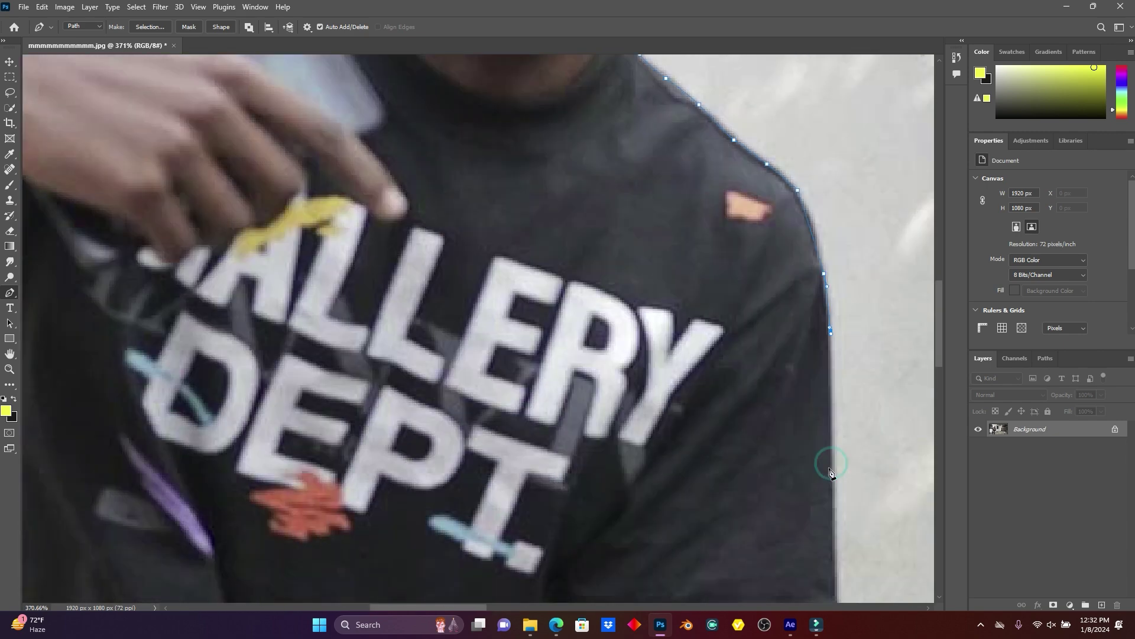
pyautogui.scroll(-1, 830, 473)
# Step: Trace the path around the sleeve's lower corner, along its hem and onto the back of the lowered arm
pyautogui.click(839, 558)
pyautogui.scroll(-1, 839, 582)
pyautogui.click(840, 526)
pyautogui.click(706, 538)
pyautogui.scroll(-3, 698, 539)
pyautogui.click(640, 459)
pyautogui.scroll(-2, 636, 485)
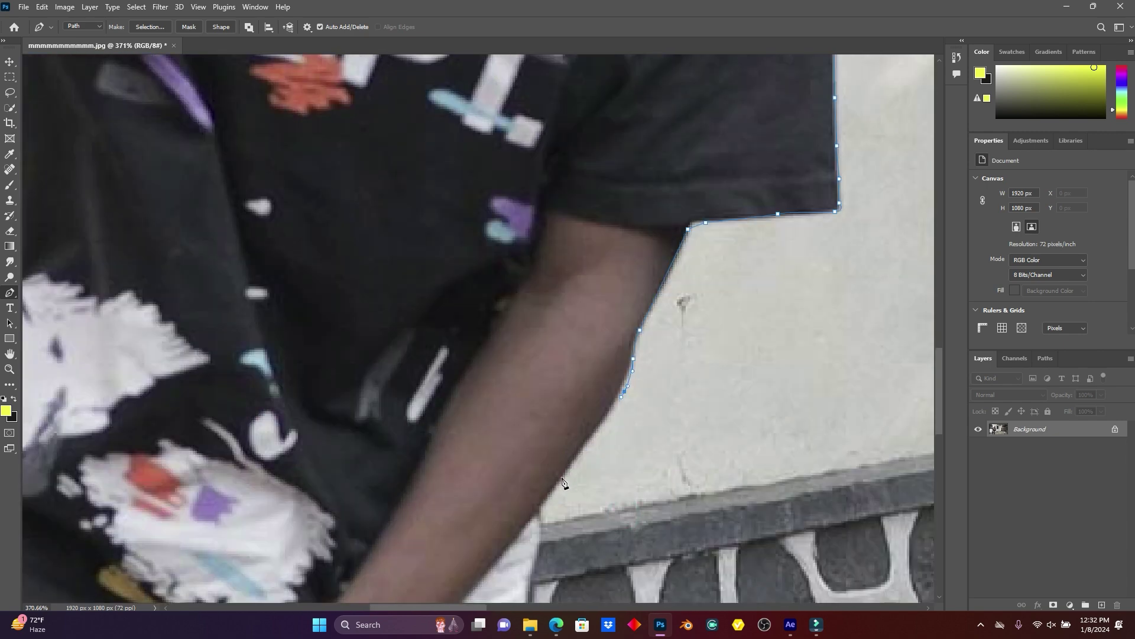
# Step: Continue the path down the lowered arm, past the shirt's edge and along the hip to the upper trouser leg
pyautogui.click(558, 483)
pyautogui.scroll(-2, 537, 525)
pyautogui.scroll(-3, 537, 525)
pyautogui.click(530, 354)
pyautogui.click(522, 427)
pyautogui.scroll(-2, 522, 427)
pyautogui.click(528, 408)
pyautogui.click(519, 456)
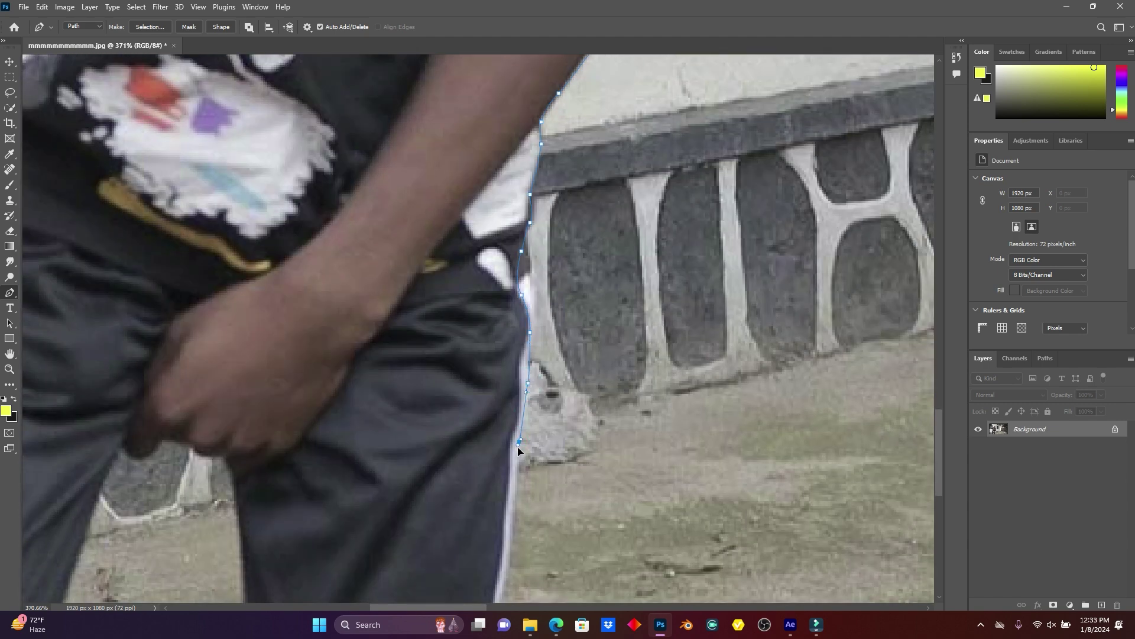
# Step: Trace the path down the outer trouser stripe, across the leg at the image's lower edge and up its inner side
pyautogui.scroll(-3, 519, 456)
pyautogui.click(497, 454)
pyautogui.scroll(-2, 474, 487)
pyautogui.click(470, 482)
pyautogui.click(413, 492)
pyautogui.click(250, 481)
pyautogui.moveTo(254, 480); pyautogui.dragTo(342, 510)
pyautogui.click(333, 410)
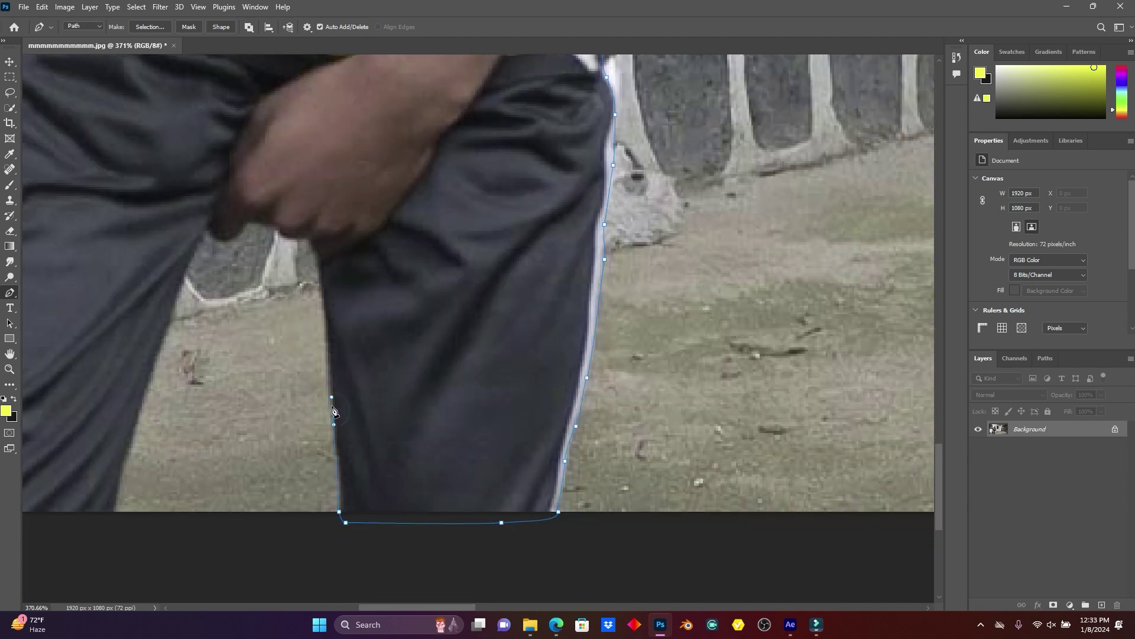
# Step: Continue the path up the inner leg, under the hand and down the inside of the other leg to the image's edge
pyautogui.click(326, 336)
pyautogui.click(324, 304)
pyautogui.click(317, 272)
pyautogui.click(300, 240)
pyautogui.click(265, 228)
pyautogui.click(232, 237)
pyautogui.click(205, 237)
pyautogui.click(171, 316)
pyautogui.click(140, 419)
pyautogui.click(116, 515)
# Step: Convert the finished outline into a selection and copy the selected man to a new layer
pyautogui.scroll(-5, 131, 520)
pyautogui.scroll(3, 609, 316)
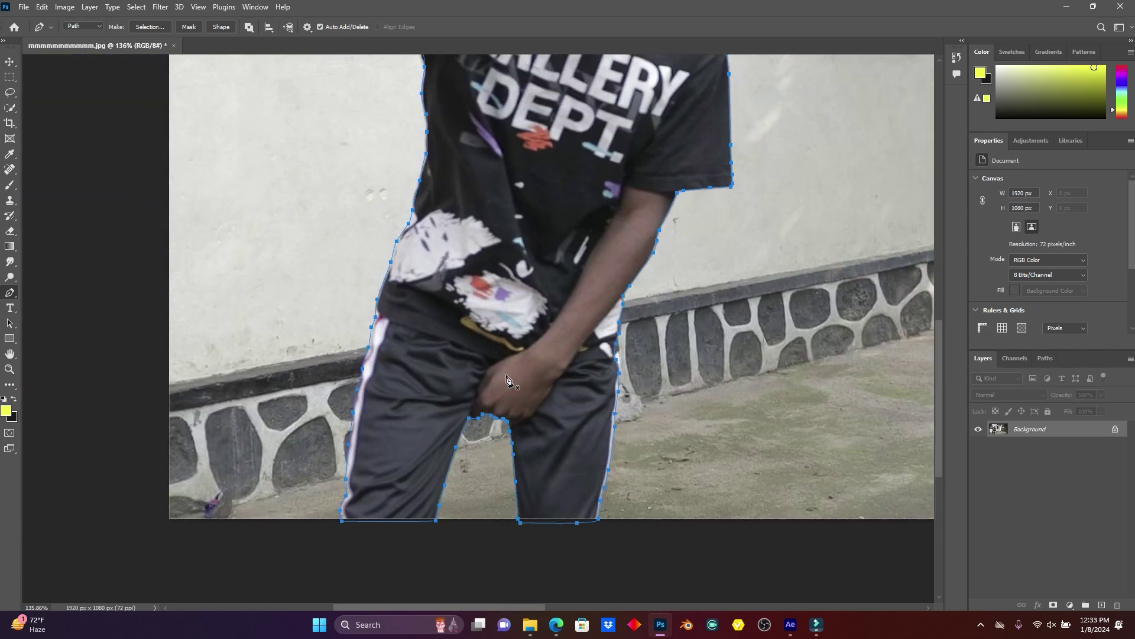
pyautogui.scroll(3, 609, 316)
pyautogui.scroll(-2, 615, 313)
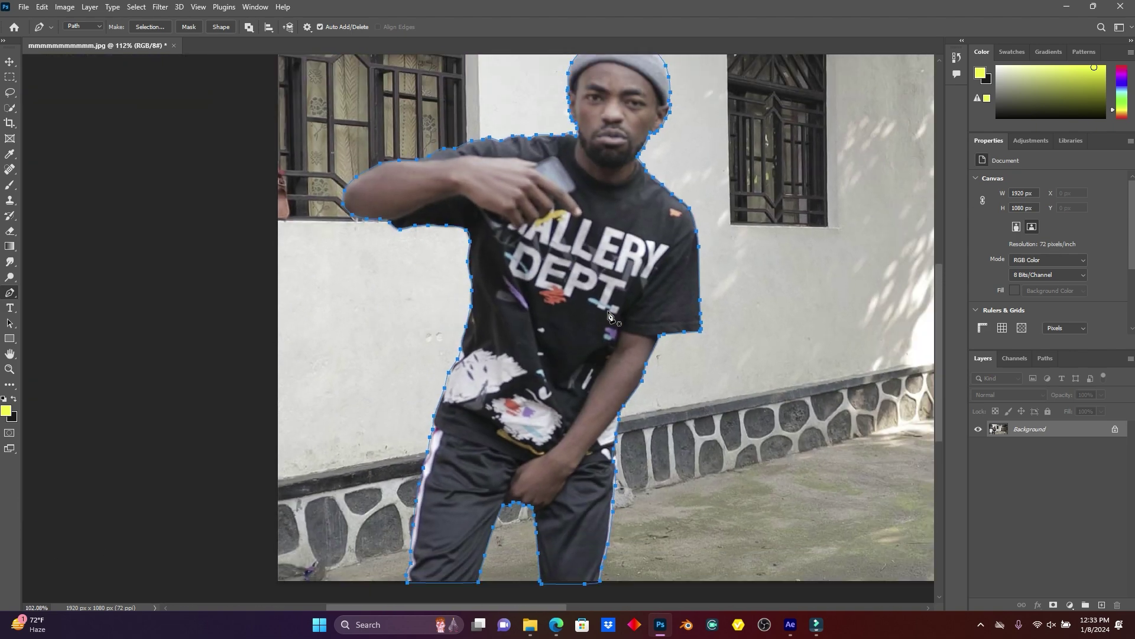
pyautogui.scroll(-1, 631, 304)
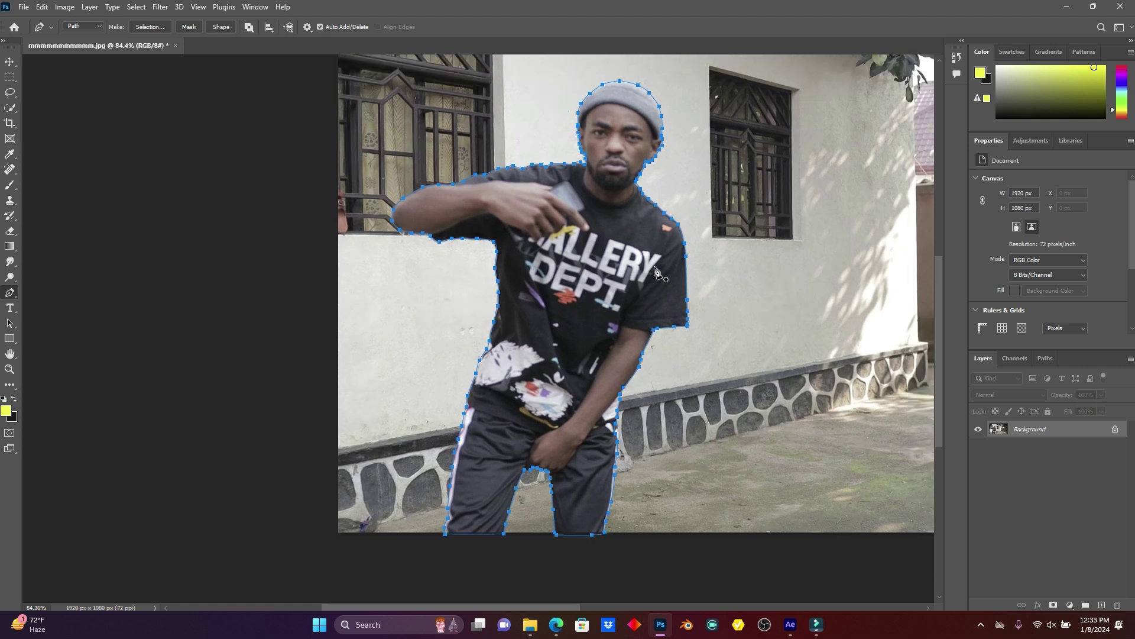
pyautogui.hotkey('ctrl', 'Return')
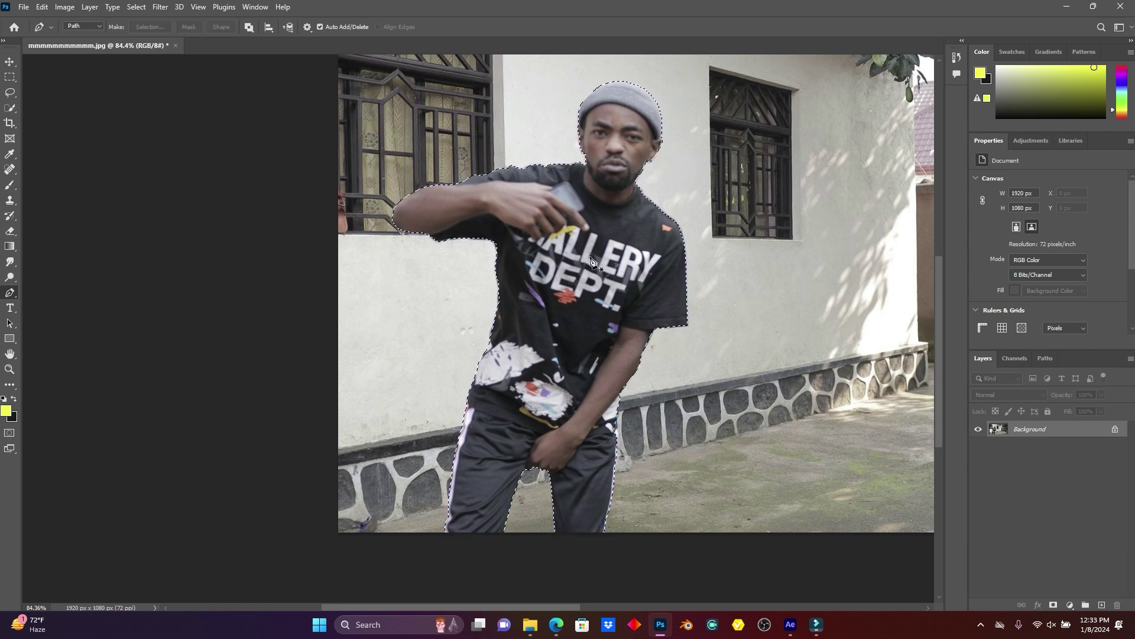
pyautogui.hscroll(4, 633, 218)
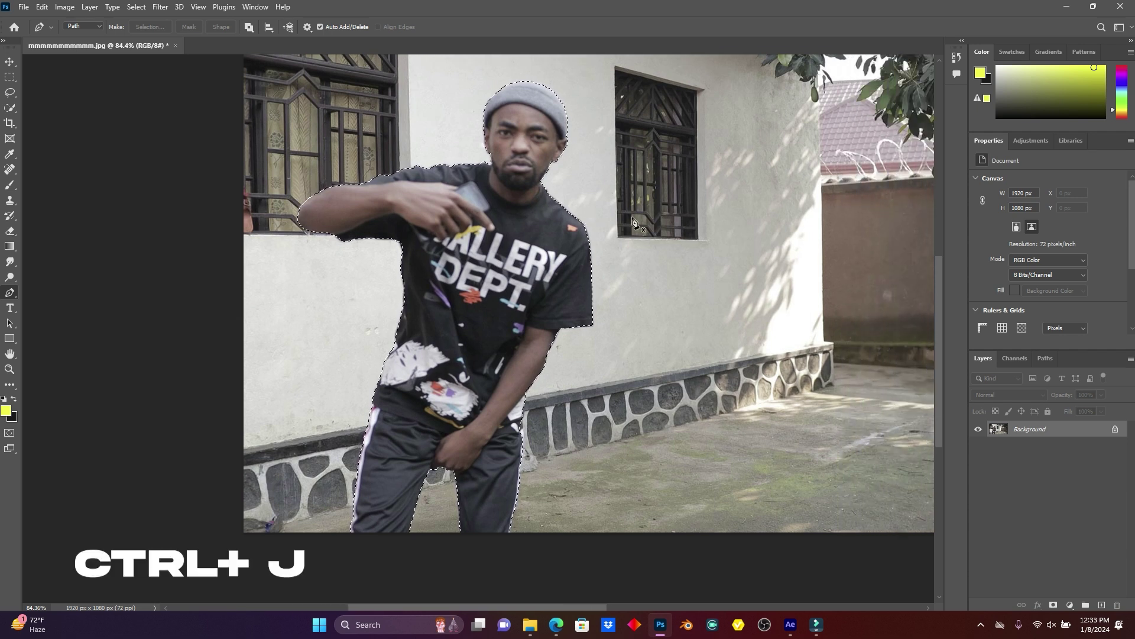
pyautogui.hotkey('ctrl', 'j')
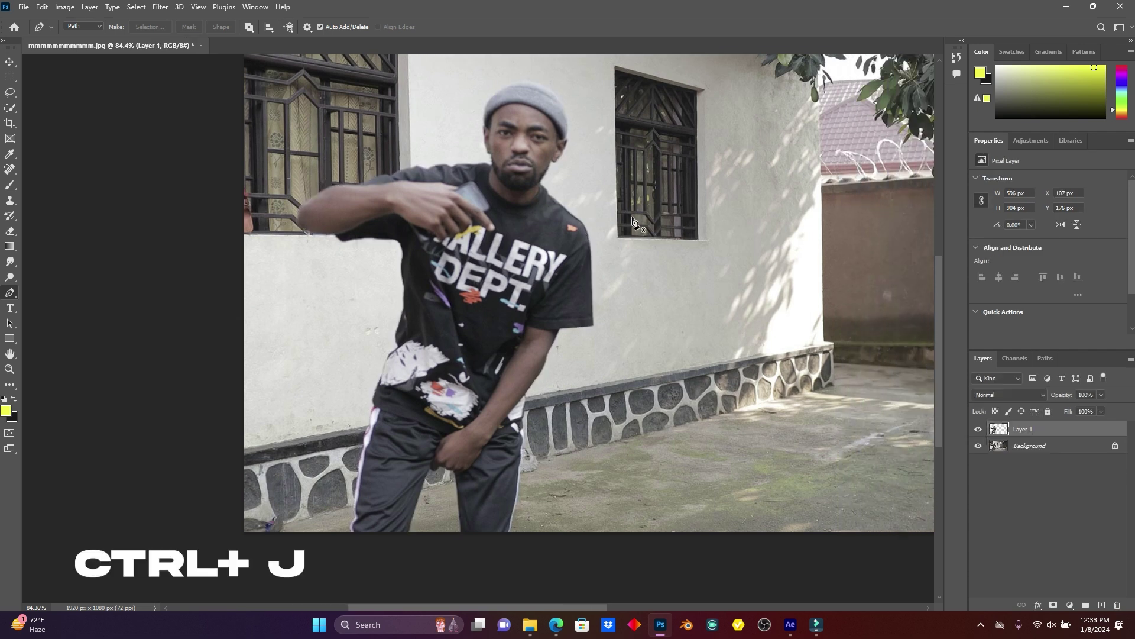
# Step: Hide the Background layer to leave only the cut-out man on transparency
pyautogui.click(978, 446)
pyautogui.scroll(-4, 728, 372)
pyautogui.scroll(2, 733, 358)
pyautogui.hscroll(3, 715, 362)
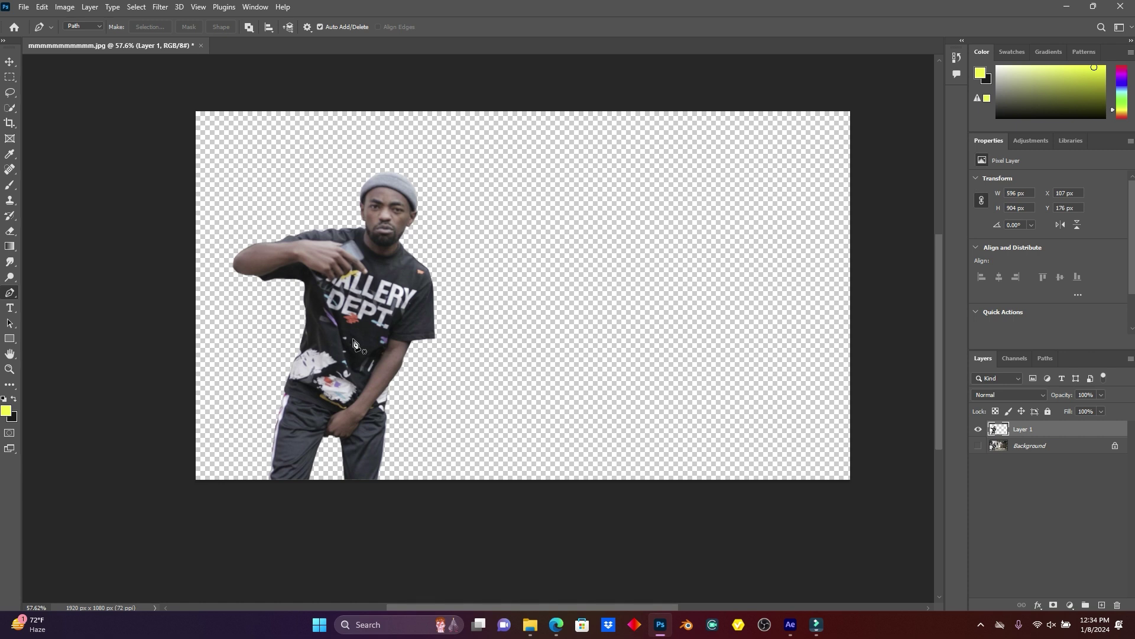
# Step: Save a copy of the cutout as a PNG with medium file size in the FREEZE EFTER EFFECT folder
pyautogui.click(24, 7)
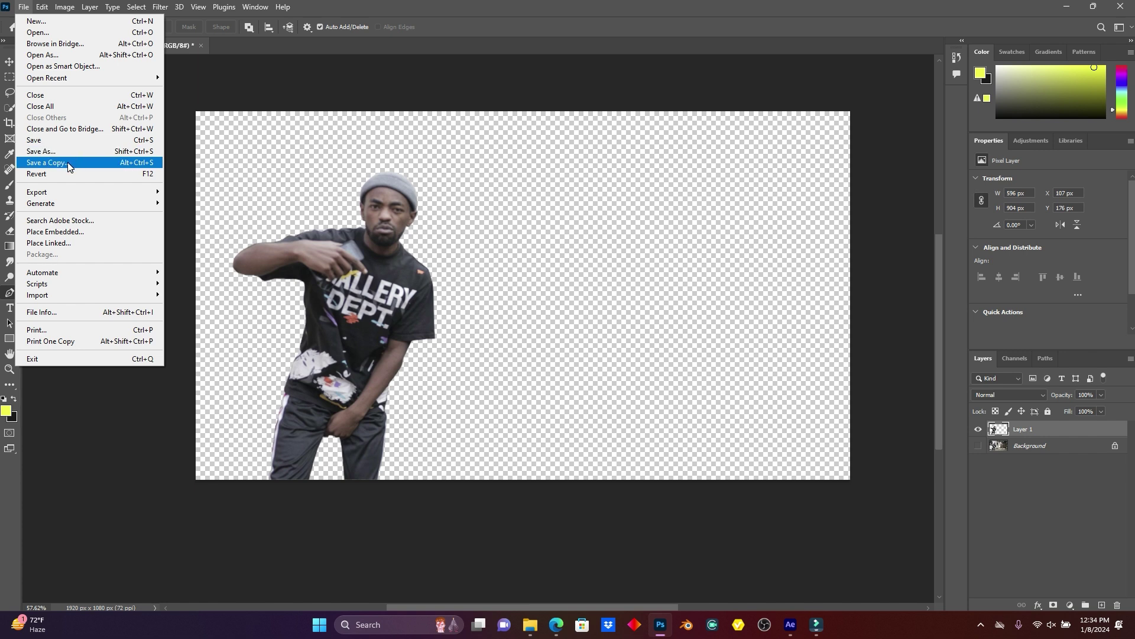
pyautogui.click(67, 164)
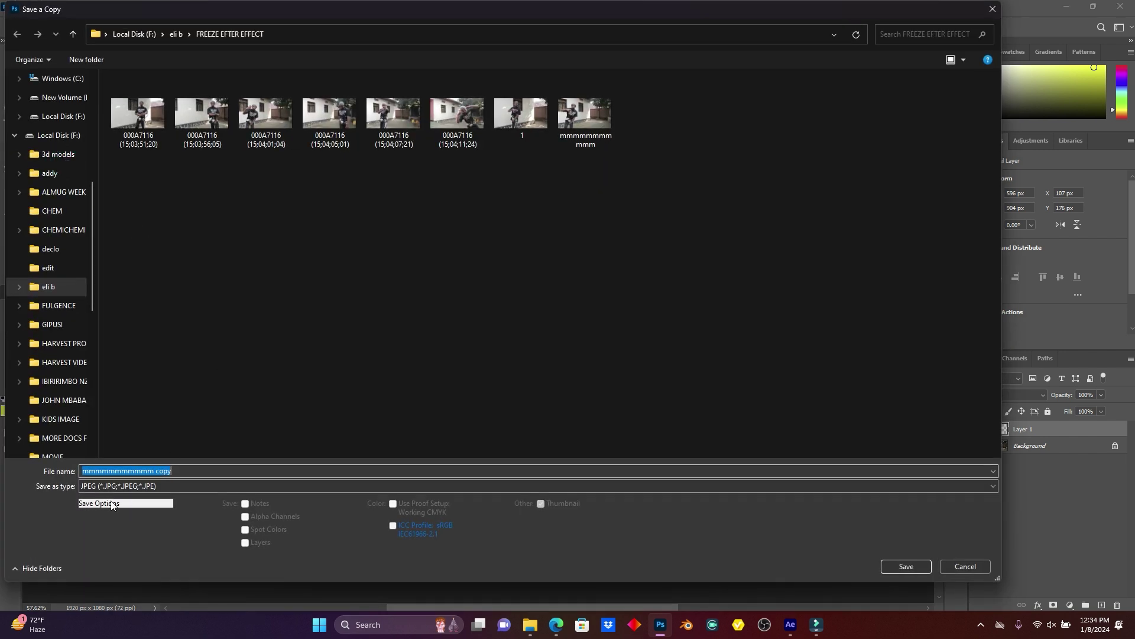
pyautogui.click(113, 486)
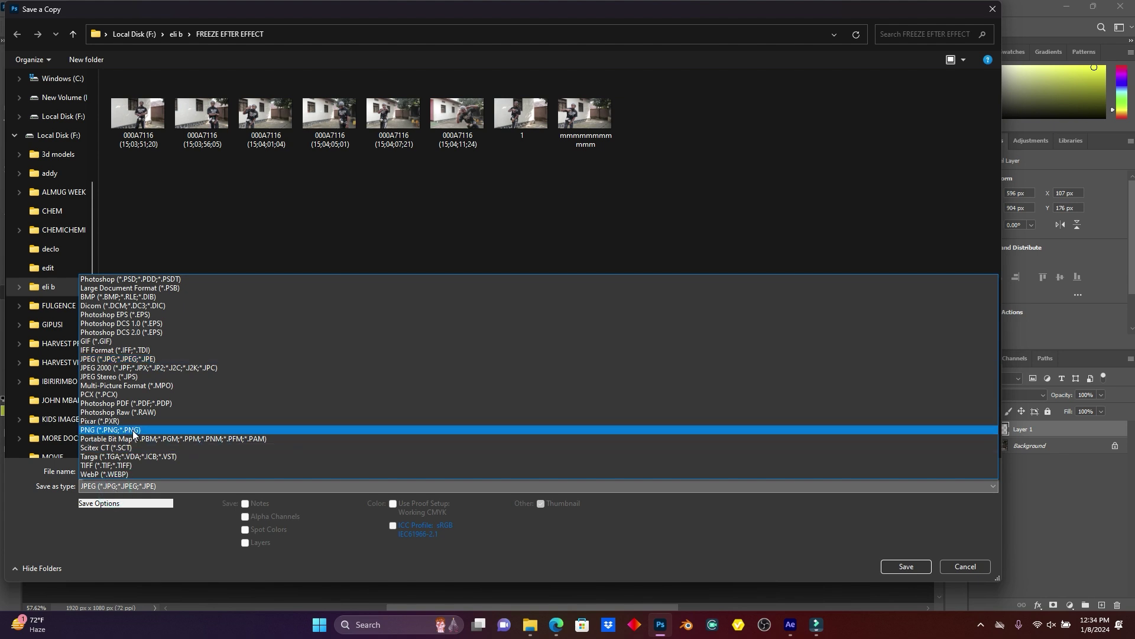
pyautogui.click(134, 435)
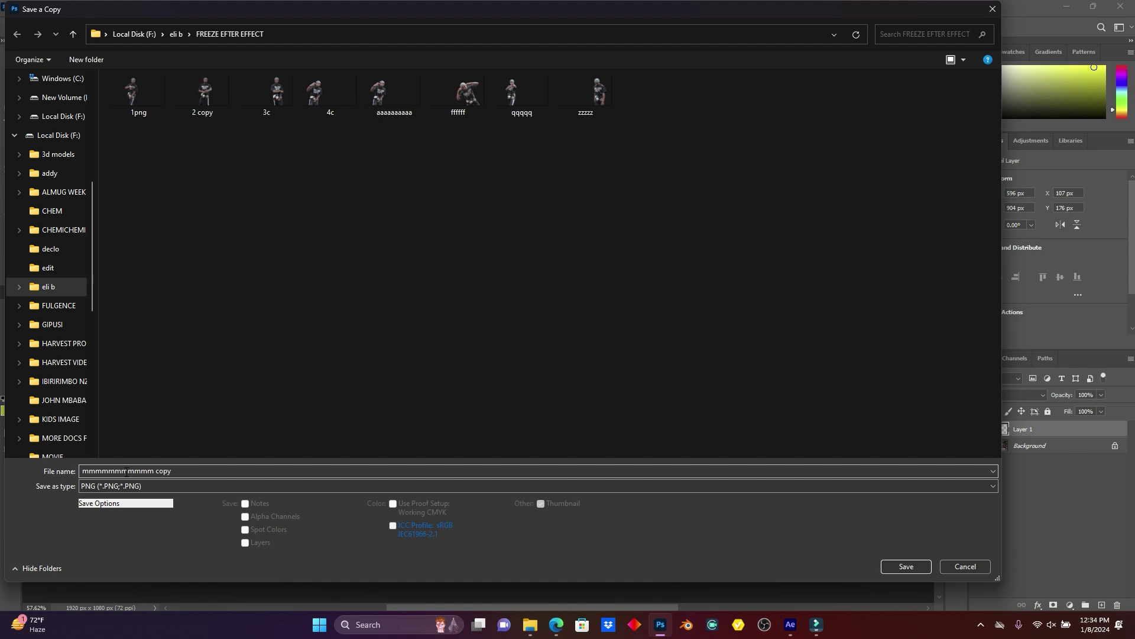
pyautogui.click(920, 566)
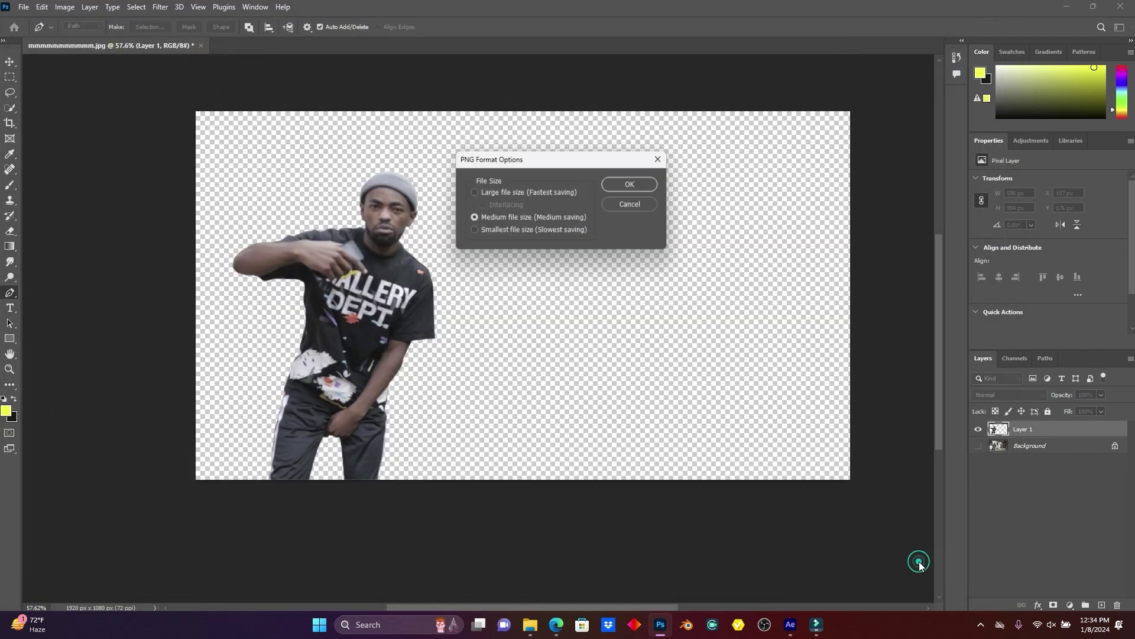
pyautogui.click(644, 187)
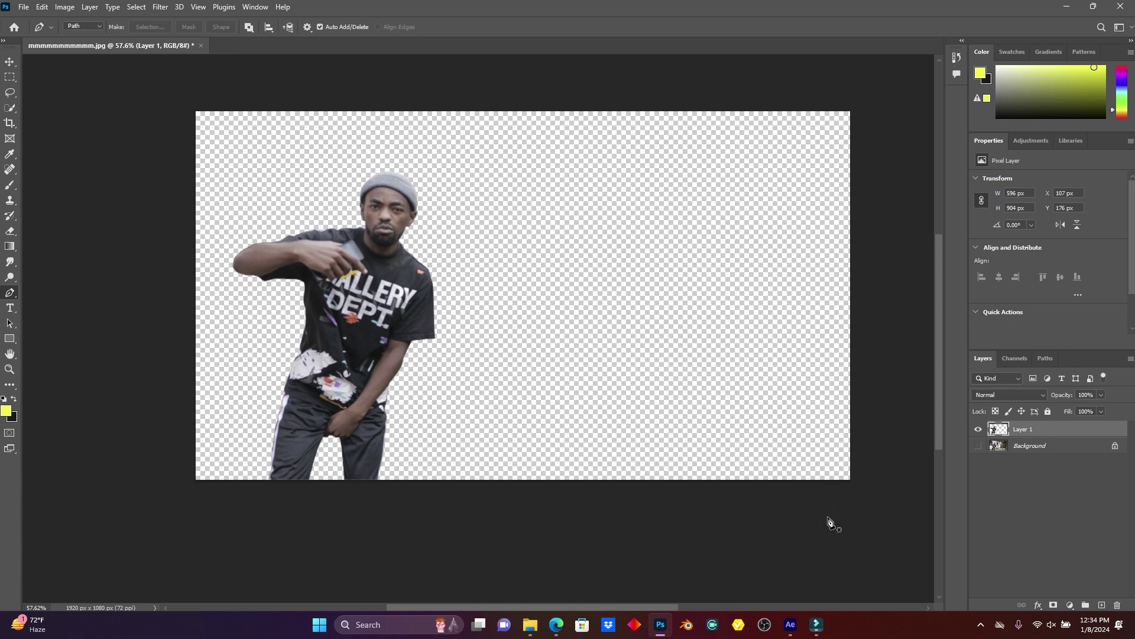
# Step: Switch to After Effects, return to the 000A7115 timeline and import the PNG copy of the cutout
pyautogui.click(791, 624)
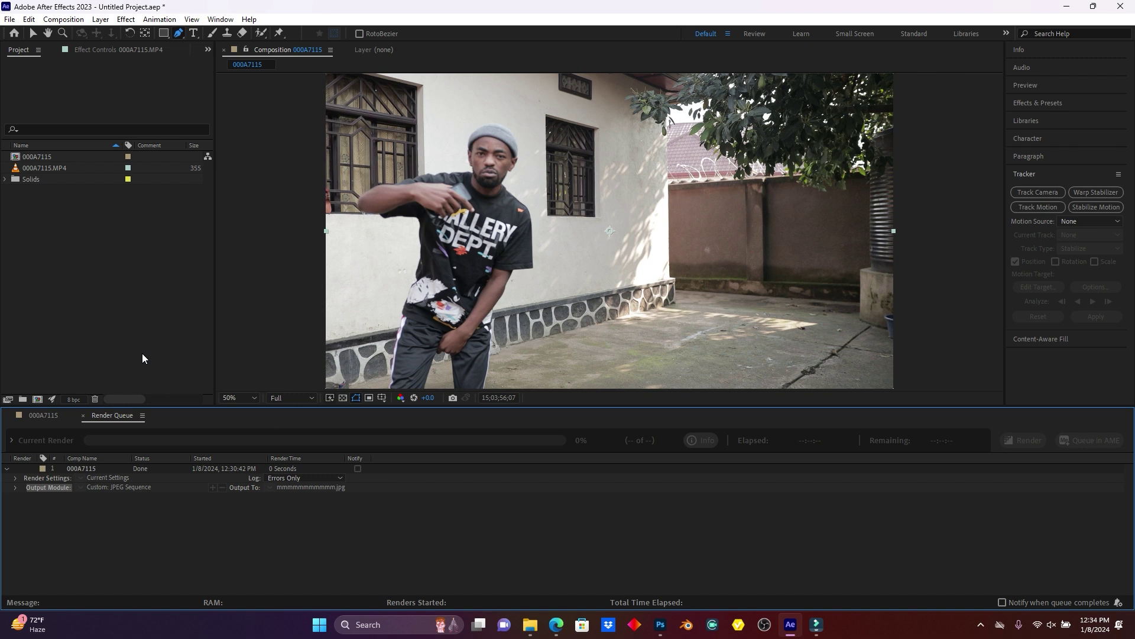
pyautogui.click(82, 415)
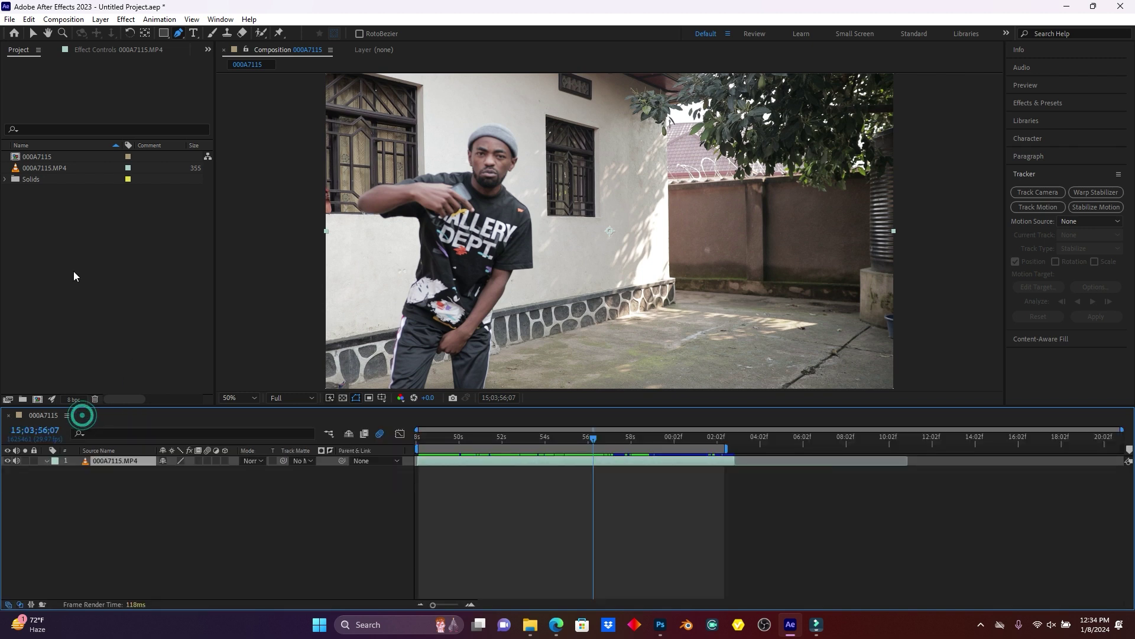
pyautogui.click(64, 260)
pyautogui.doubleClick(65, 261)
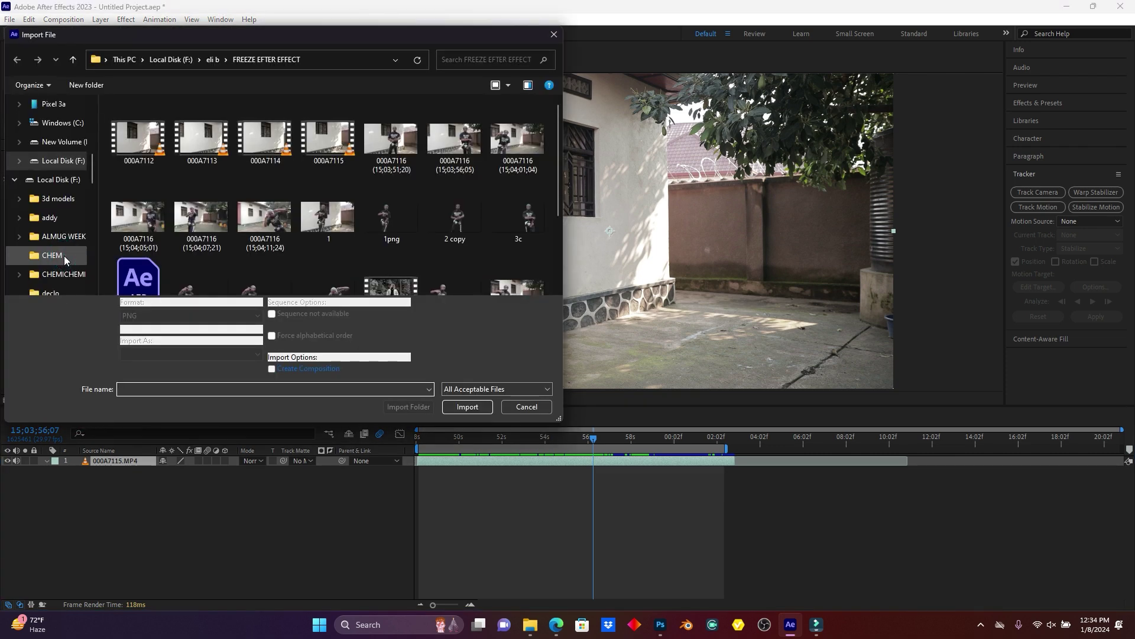
pyautogui.scroll(-3, 288, 163)
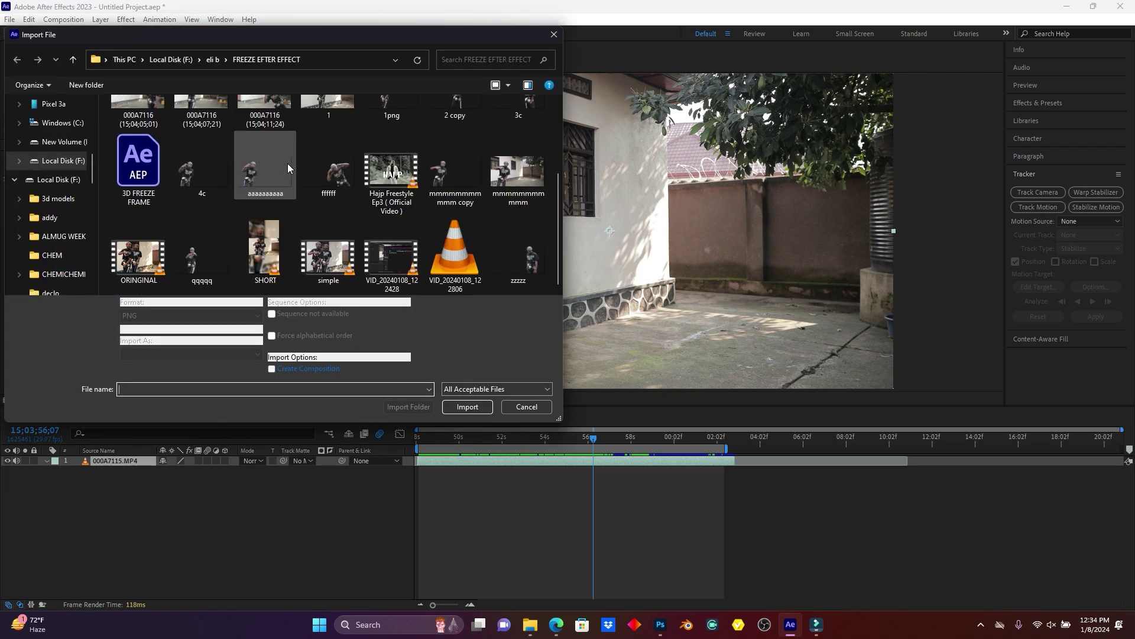
pyautogui.doubleClick(454, 179)
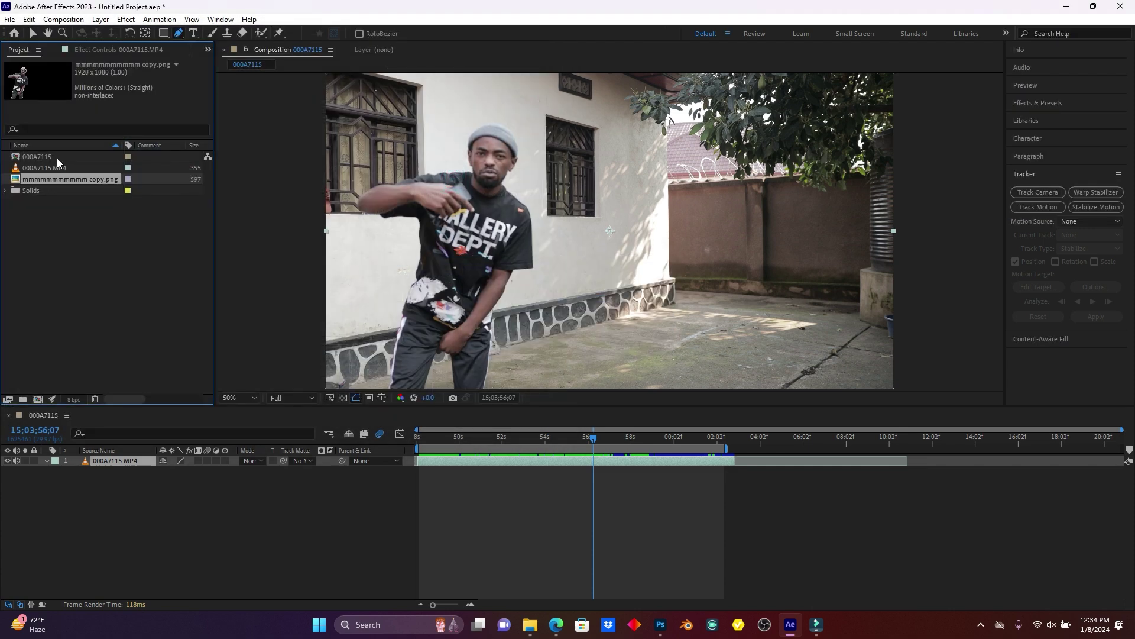
# Step: Place the cutout PNG above 000A7115.MP4 in the timeline and trim its end to the current time, 15;03;56;07
pyautogui.moveTo(37, 178); pyautogui.dragTo(69, 461)
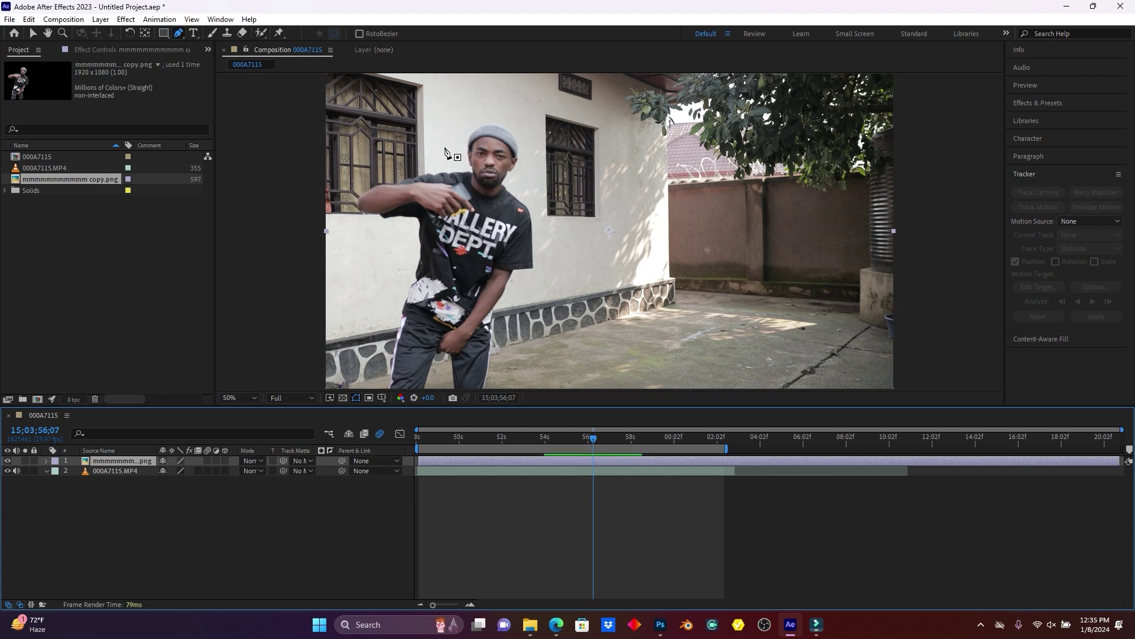
pyautogui.click(595, 474)
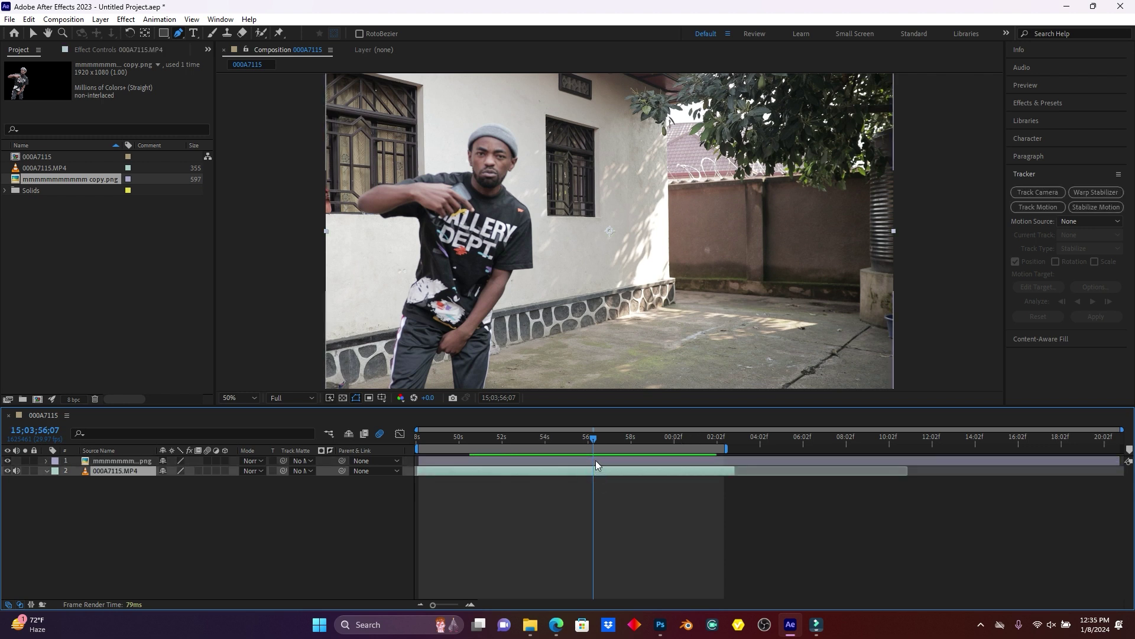
pyautogui.click(596, 461)
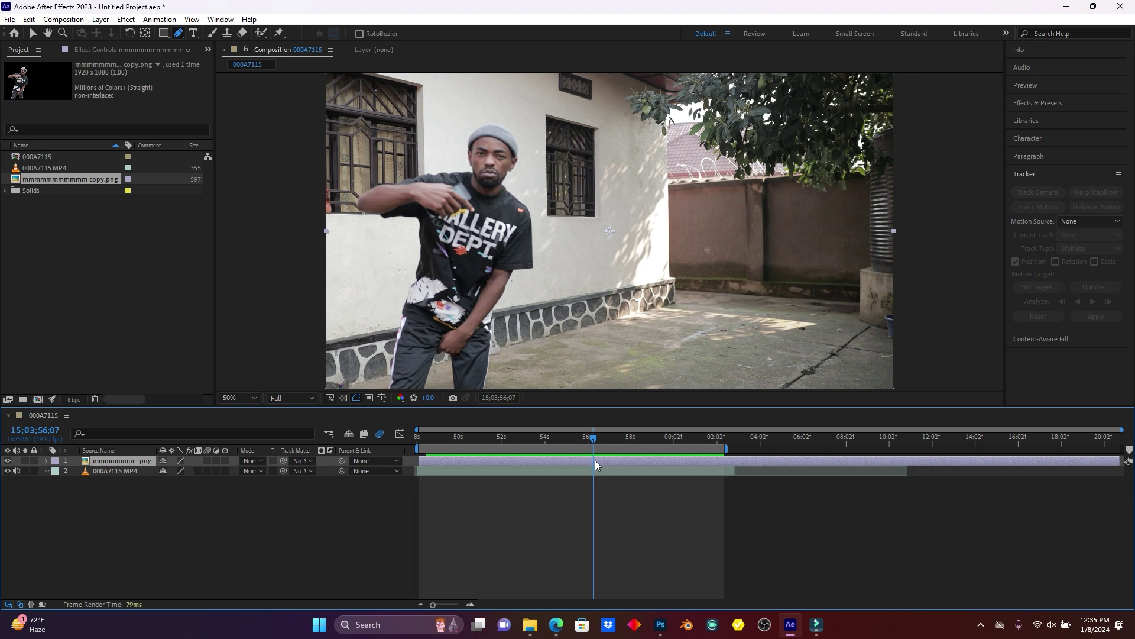
pyautogui.moveTo(1120, 461); pyautogui.dragTo(596, 472)
pyautogui.moveTo(430, 604); pyautogui.dragTo(458, 604)
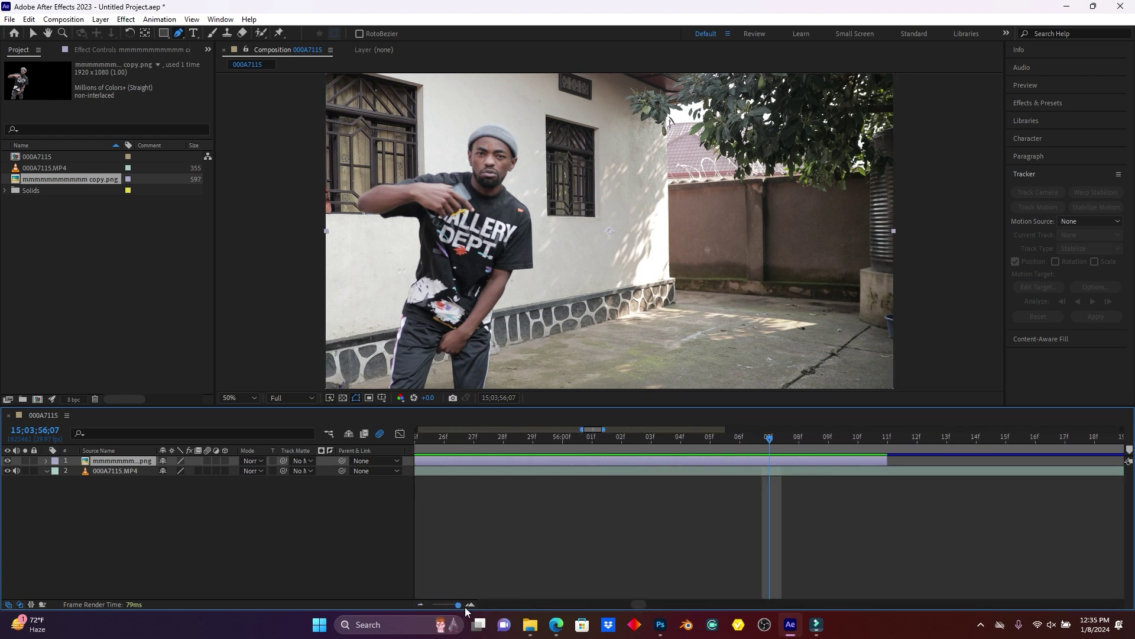
pyautogui.moveTo(870, 459); pyautogui.dragTo(769, 458)
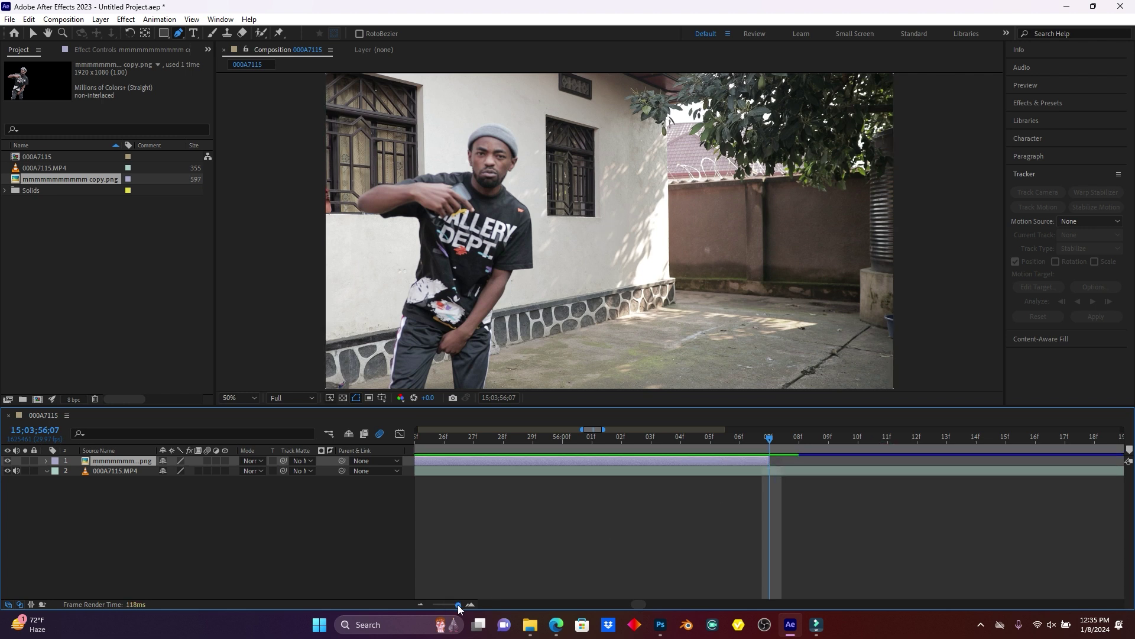
pyautogui.moveTo(458, 603); pyautogui.dragTo(433, 604)
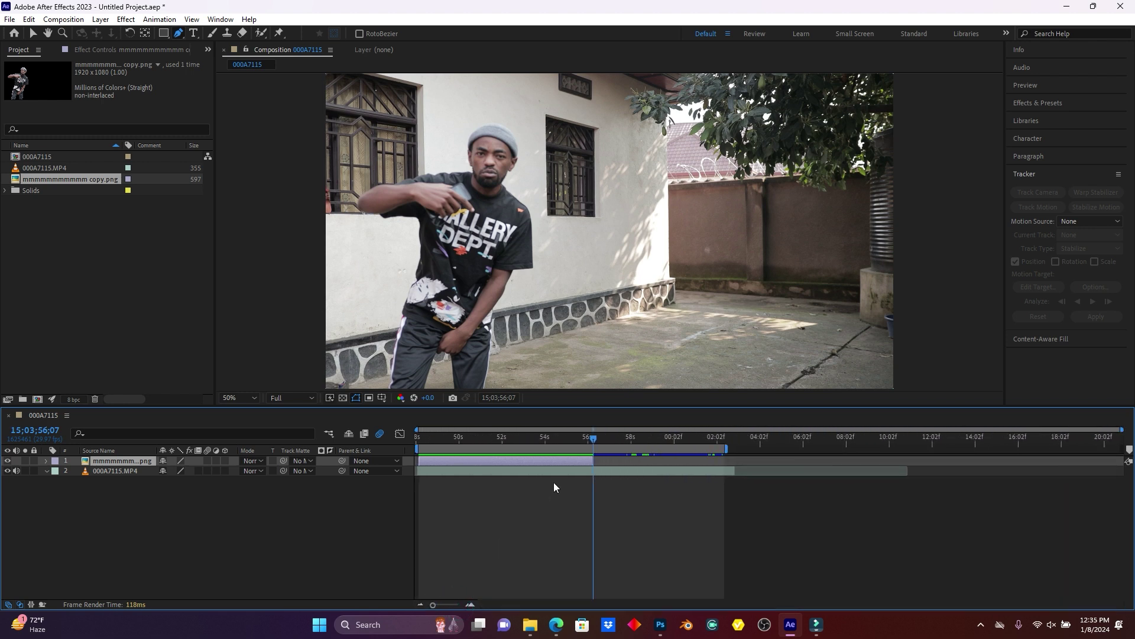
# Step: Run camera tracking on the 000A7115.MP4 layer
pyautogui.click(589, 472)
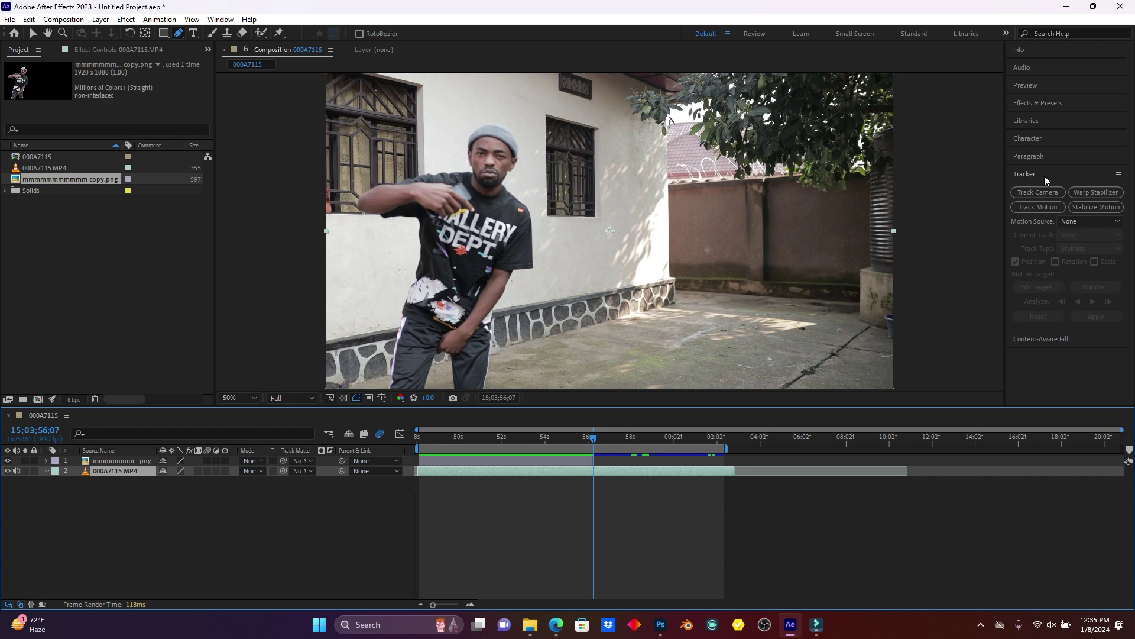
pyautogui.click(222, 20)
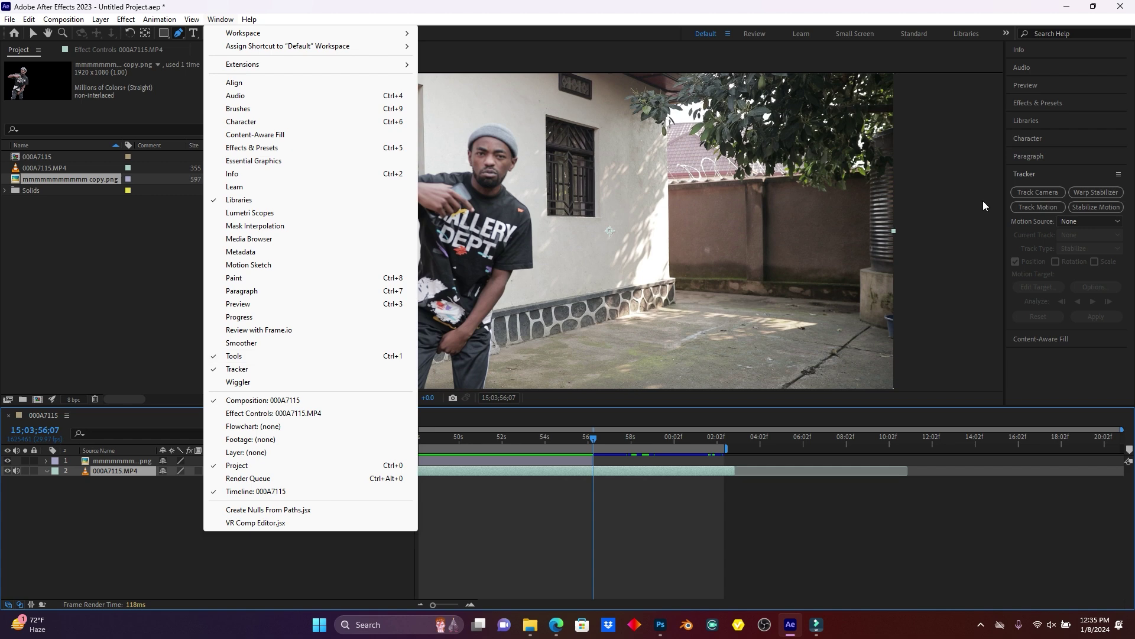
pyautogui.click(1029, 174)
pyautogui.click(1028, 174)
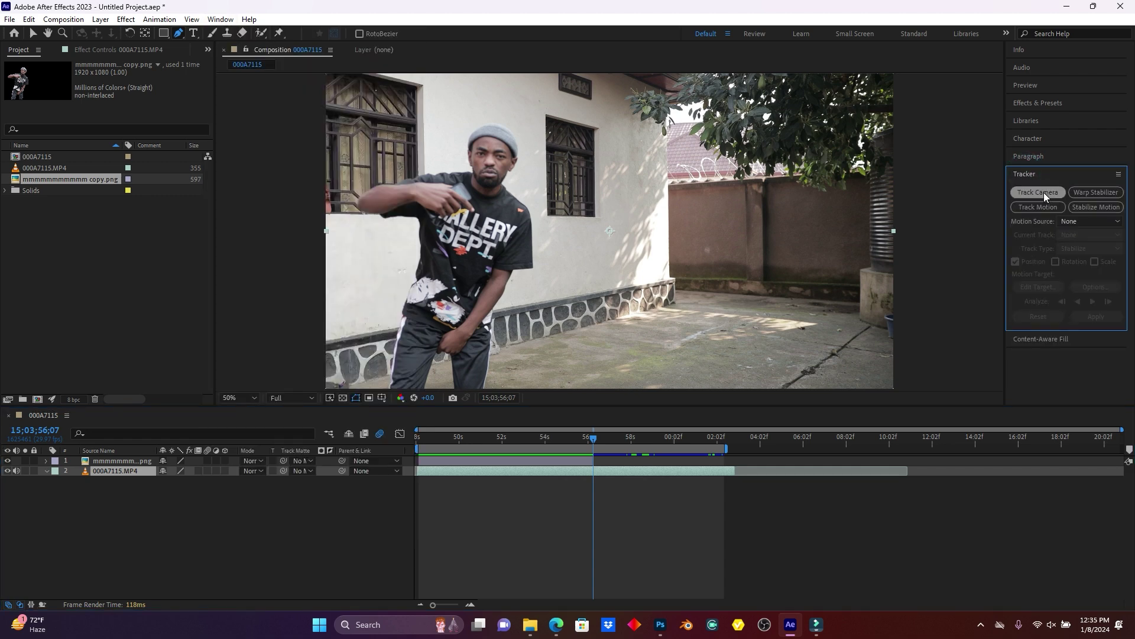
pyautogui.click(1044, 193)
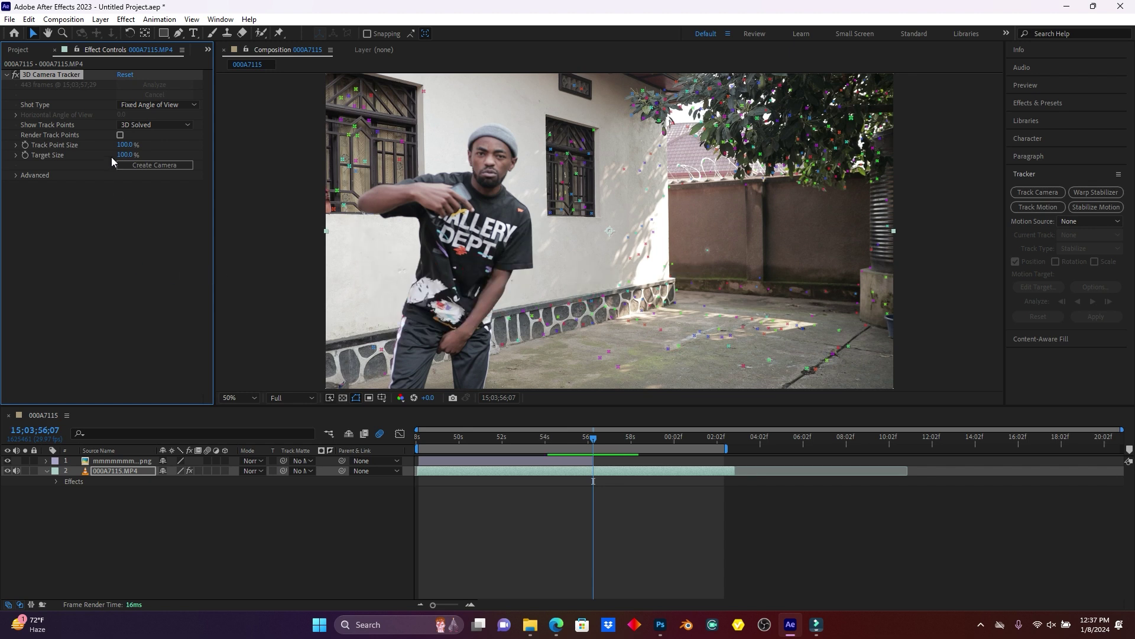
# Step: Set the Track Point Size to 231% and create a solid and camera from a track target on the ground
pyautogui.moveTo(122, 148); pyautogui.dragTo(188, 135)
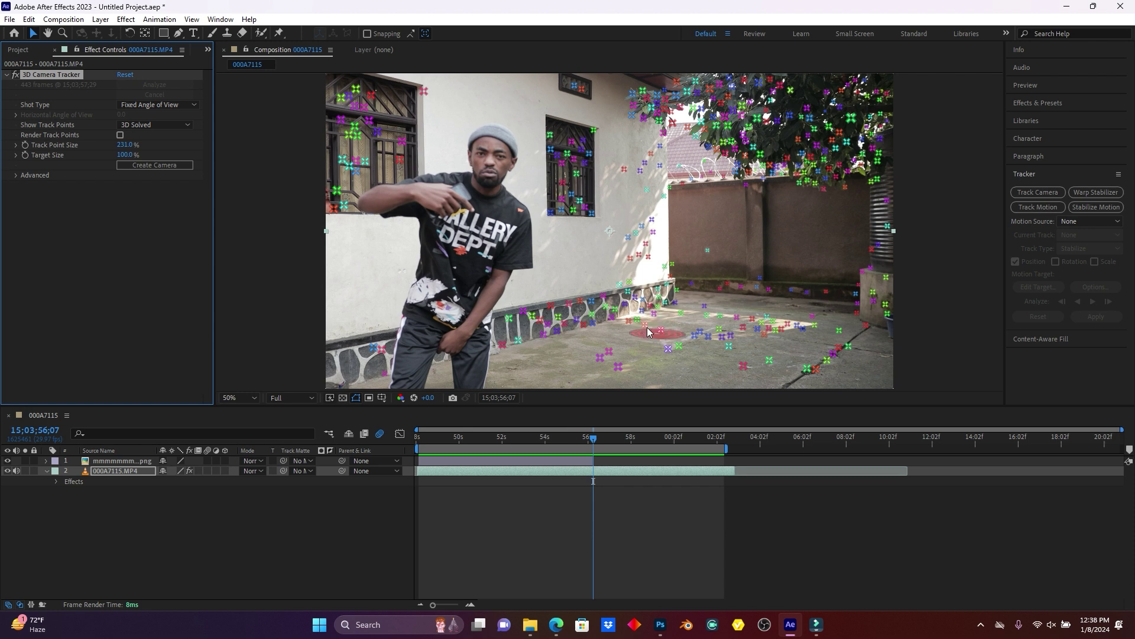
pyautogui.rightClick(659, 330)
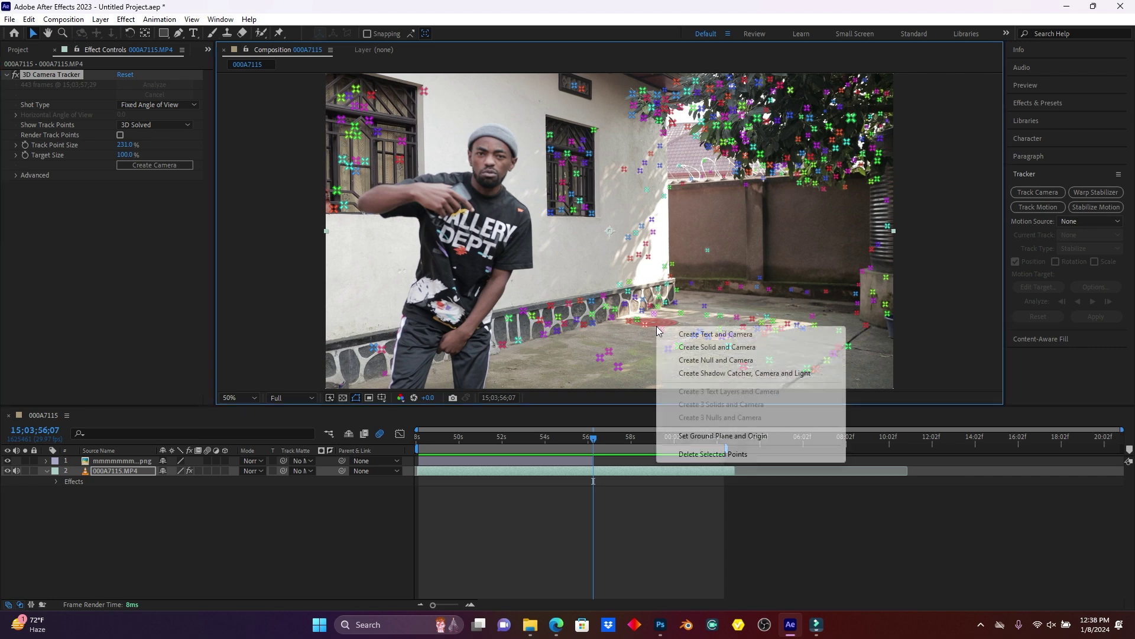
pyautogui.click(710, 348)
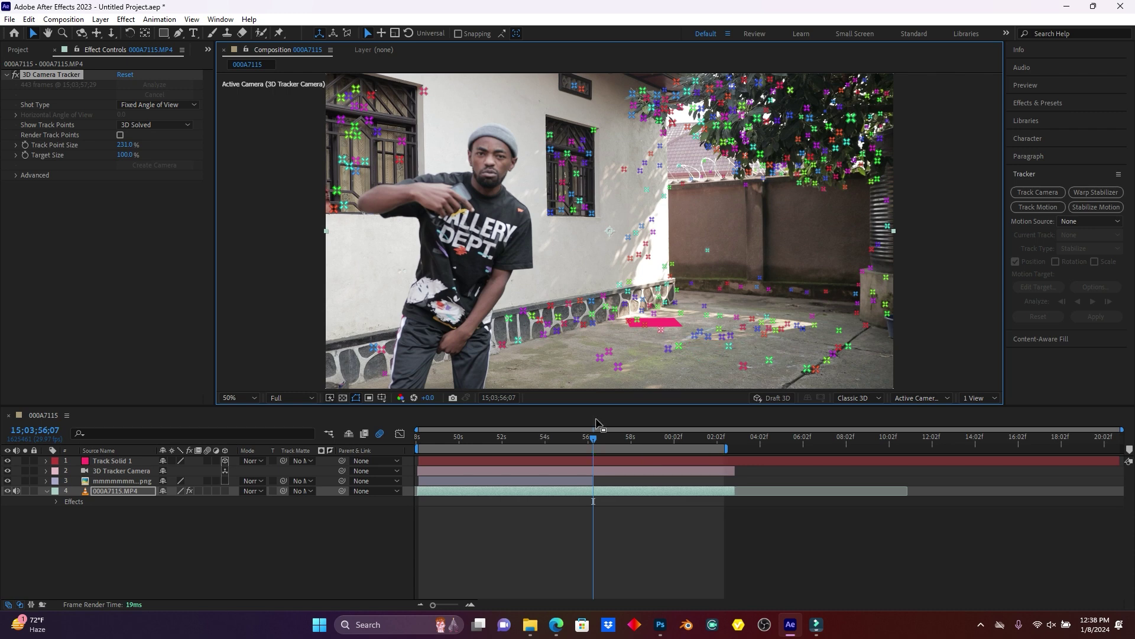
# Step: Play back the footage from about 15;03;52;26 and 15;03;53;11 to check how the track solid holds to the ground
pyautogui.moveTo(576, 442); pyautogui.dragTo(521, 440)
pyautogui.press('space')
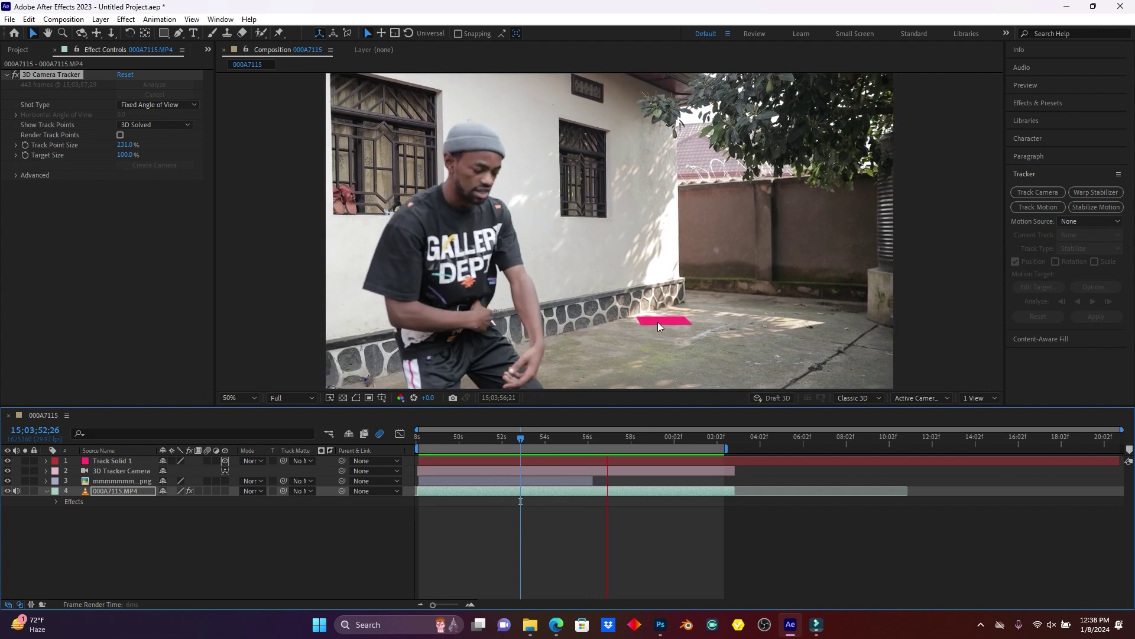
pyautogui.press('space')
pyautogui.moveTo(571, 437); pyautogui.dragTo(531, 438)
pyautogui.press('space')
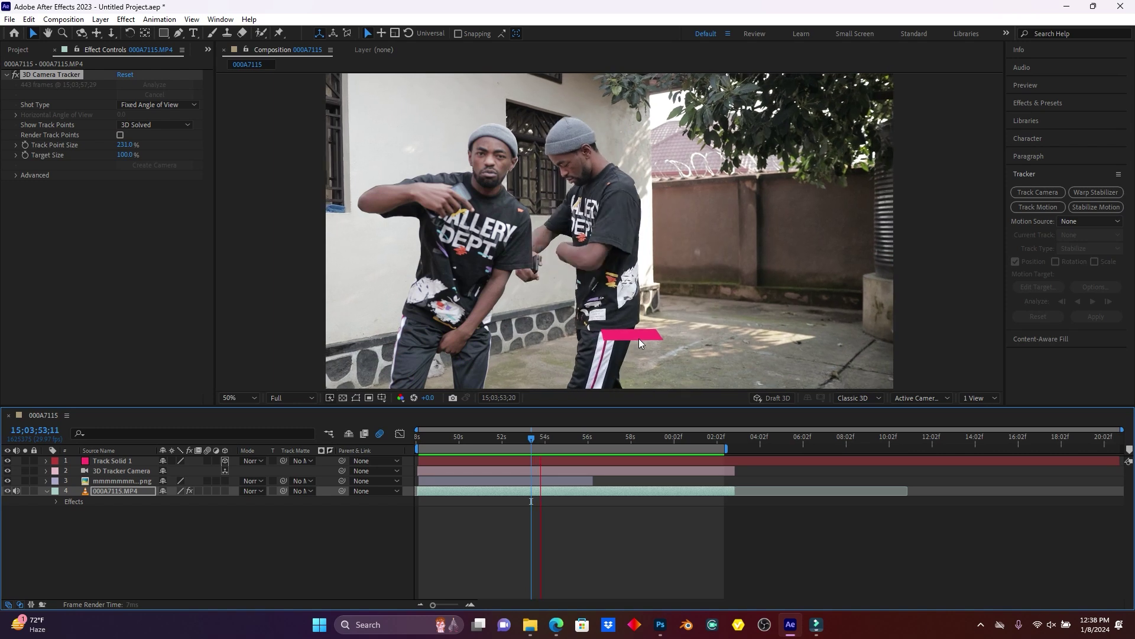
# Step: Extend the cutout PNG layer's end by one frame so that it includes 15;03;56;07
pyautogui.moveTo(566, 437); pyautogui.dragTo(591, 438)
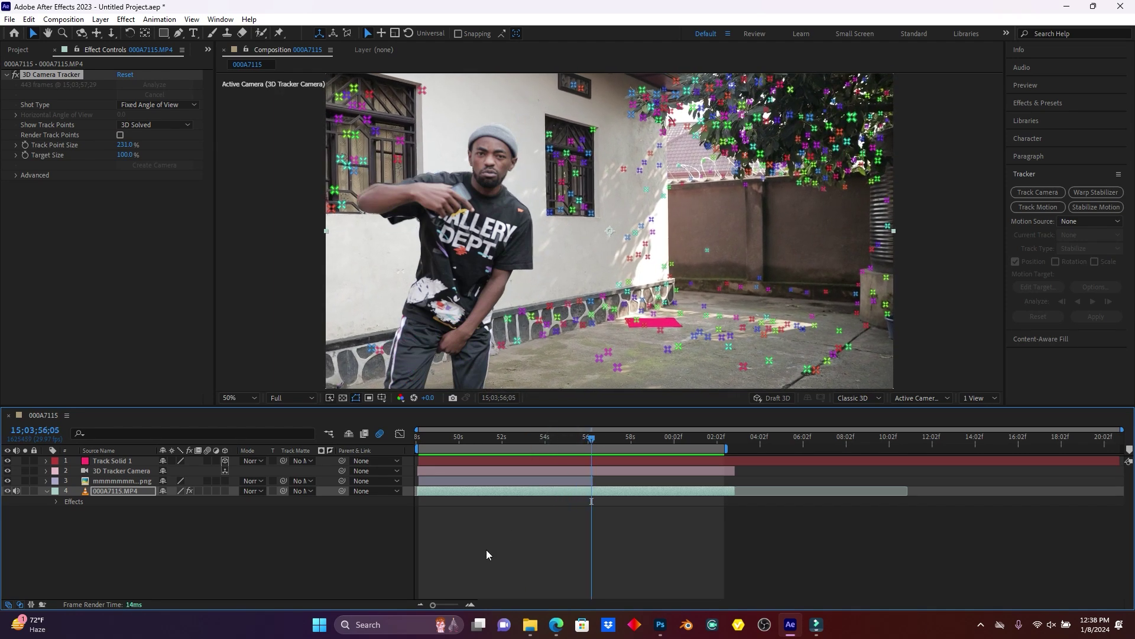
pyautogui.moveTo(433, 603); pyautogui.dragTo(458, 603)
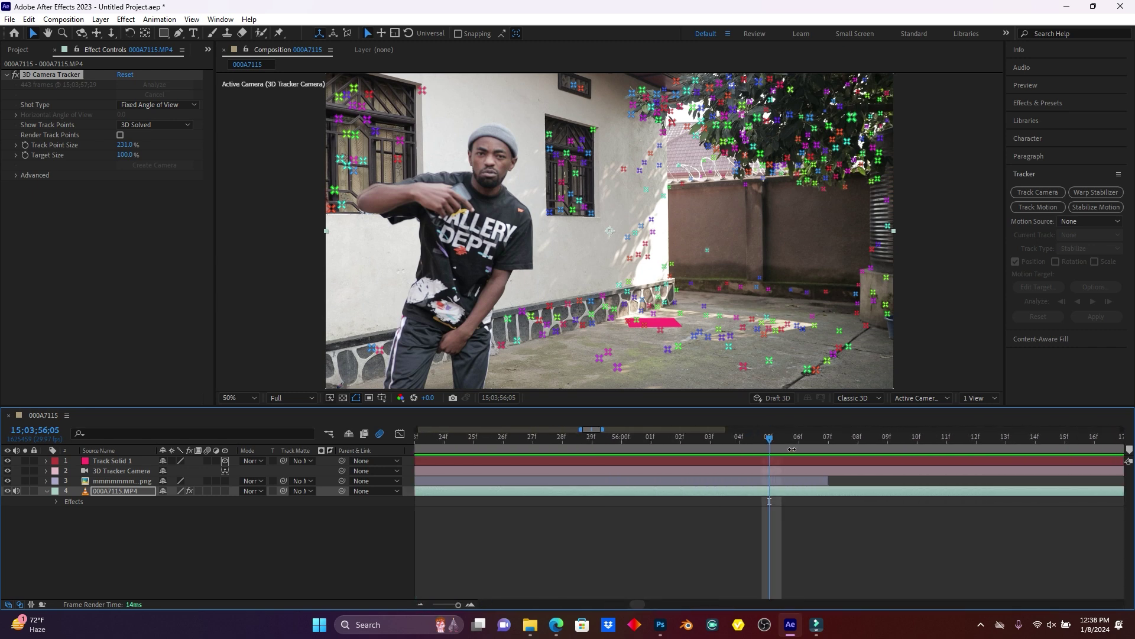
pyautogui.moveTo(771, 438); pyautogui.dragTo(828, 438)
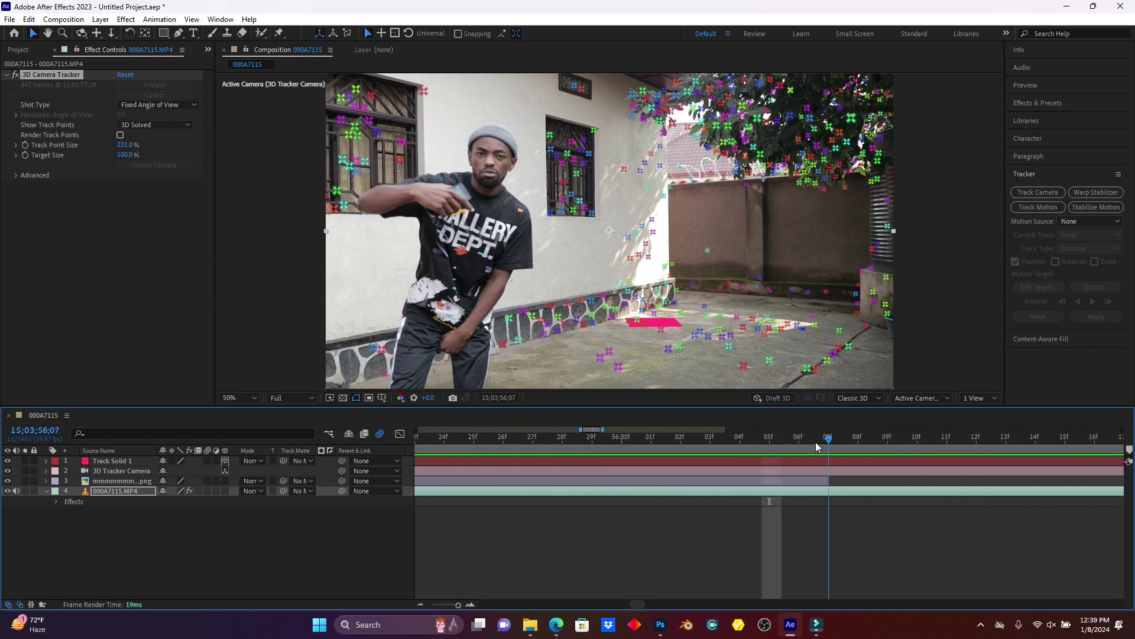
pyautogui.click(826, 482)
pyautogui.click(826, 482)
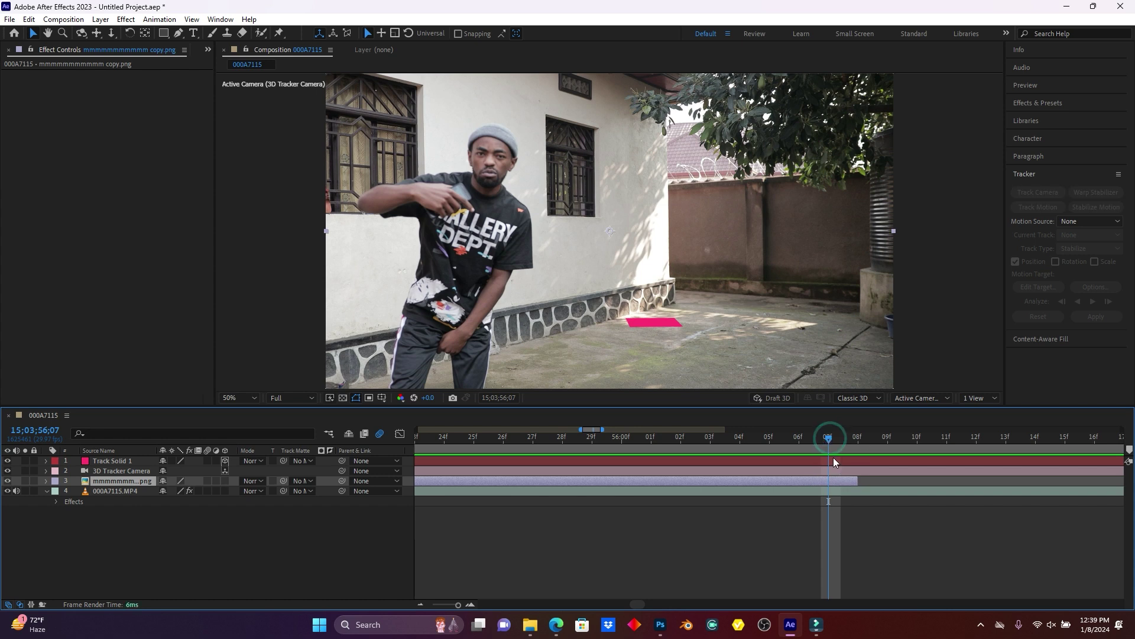
pyautogui.moveTo(459, 604); pyautogui.dragTo(439, 599)
# Step: Delete the Track Solid 1 layer and make the cutout PNG a 3D layer
pyautogui.click(590, 457)
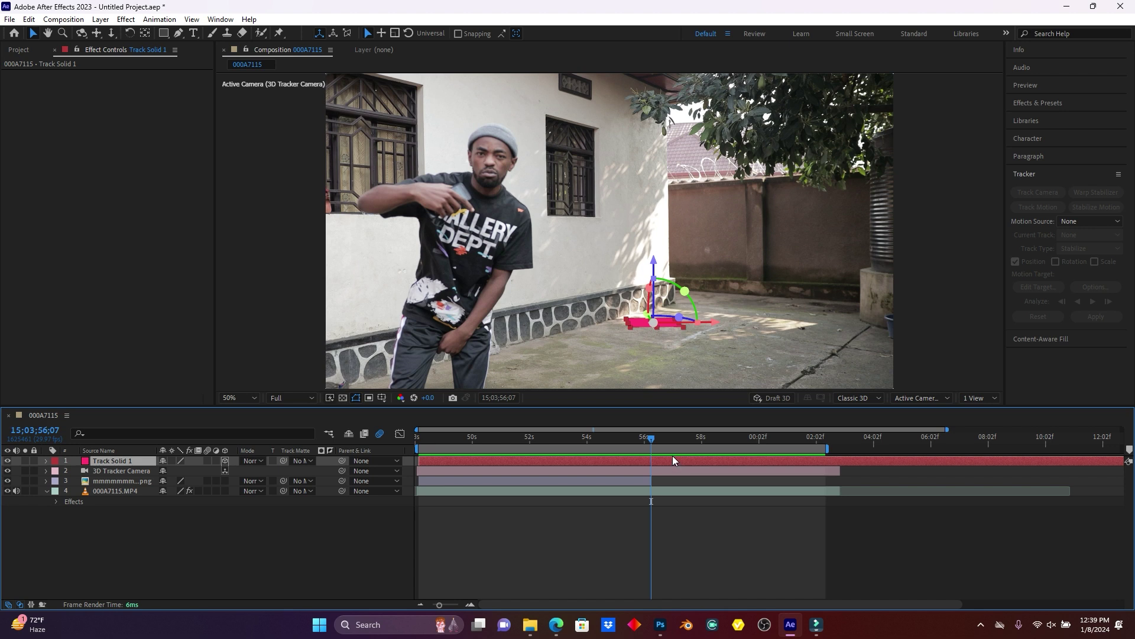
pyautogui.press('Delete')
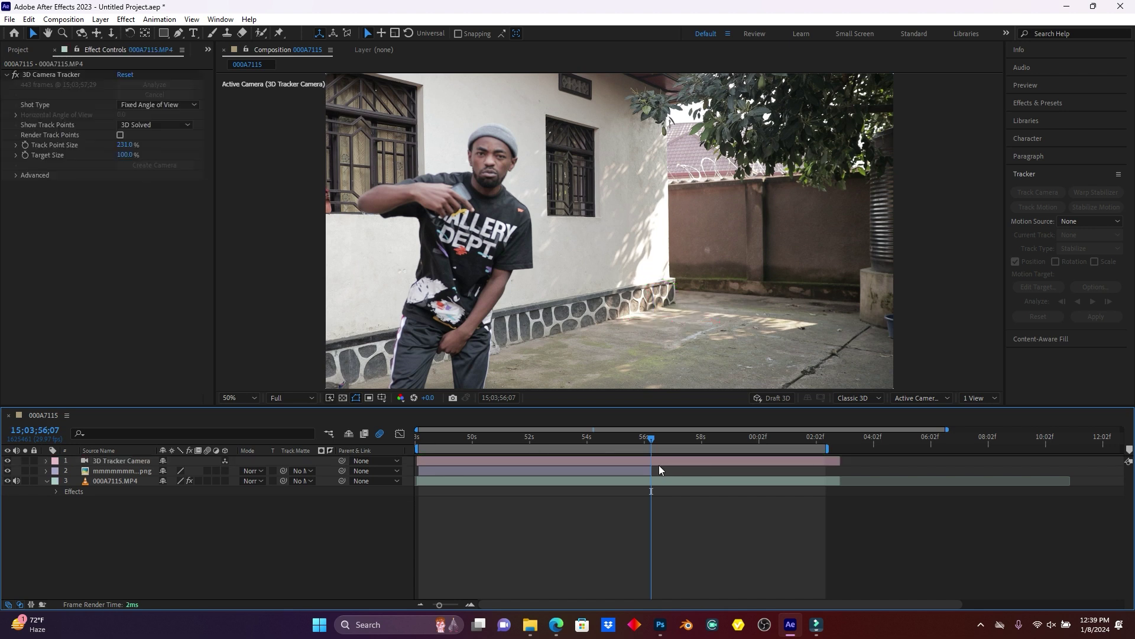
pyautogui.click(621, 472)
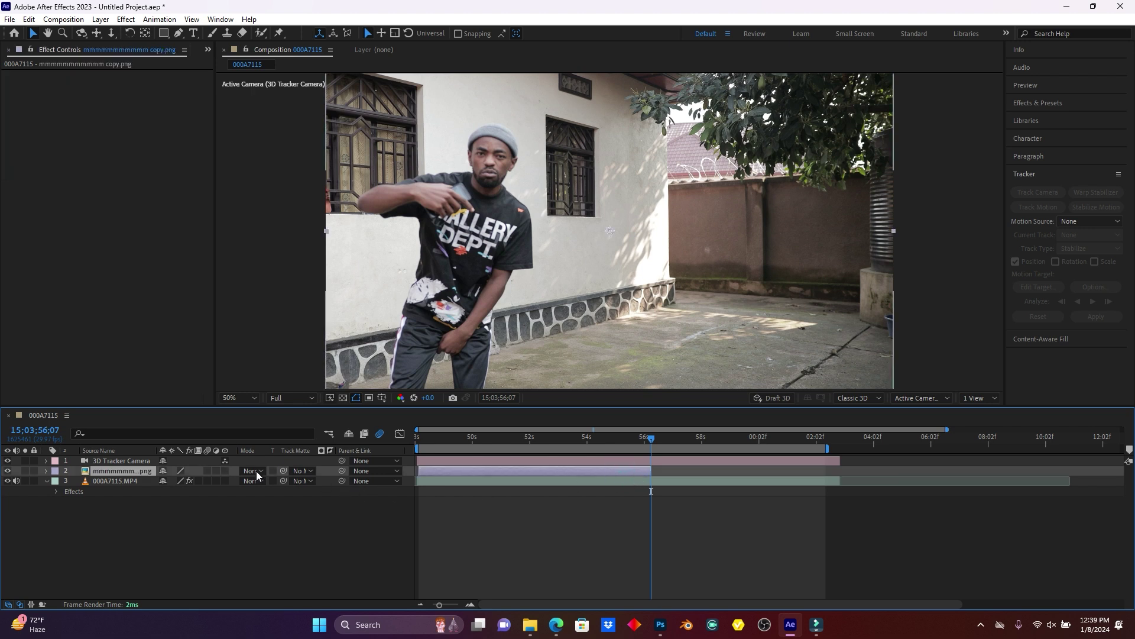
pyautogui.click(225, 471)
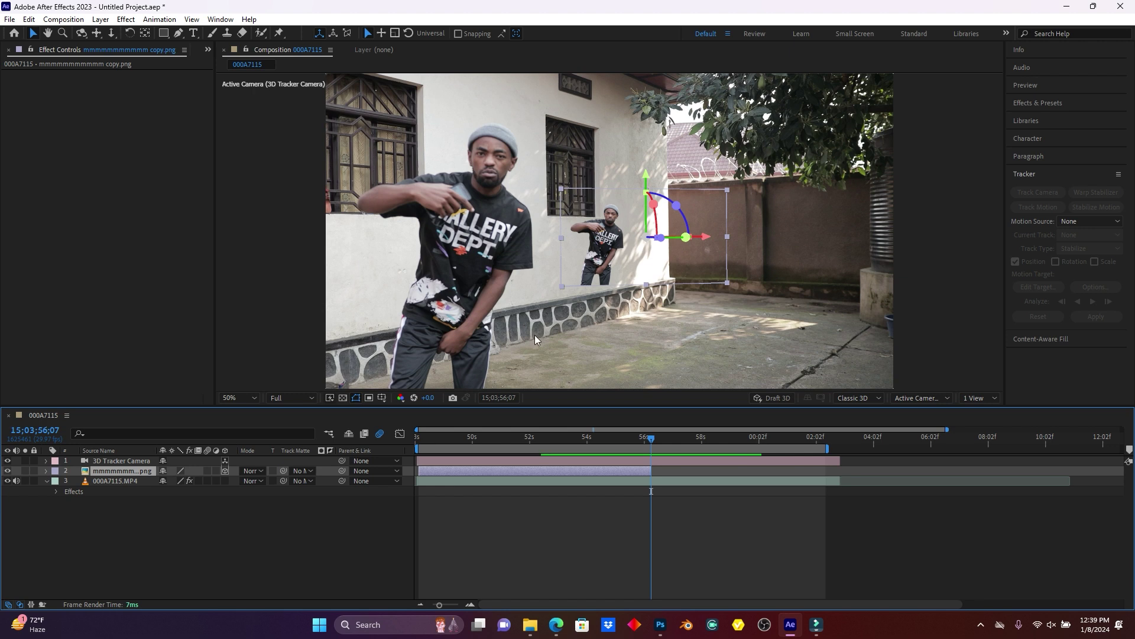
# Step: Scale the cutout PNG to 322% and position it at 536.4, 454.6, 71.9, aligned over the man in the footage
pyautogui.click(45, 471)
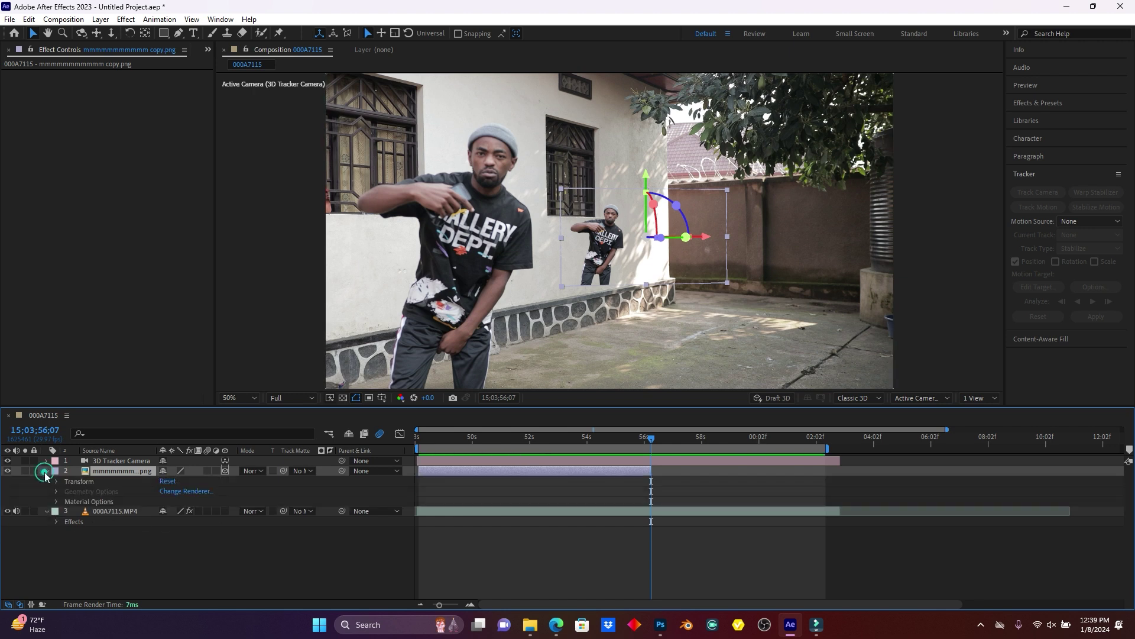
pyautogui.click(57, 482)
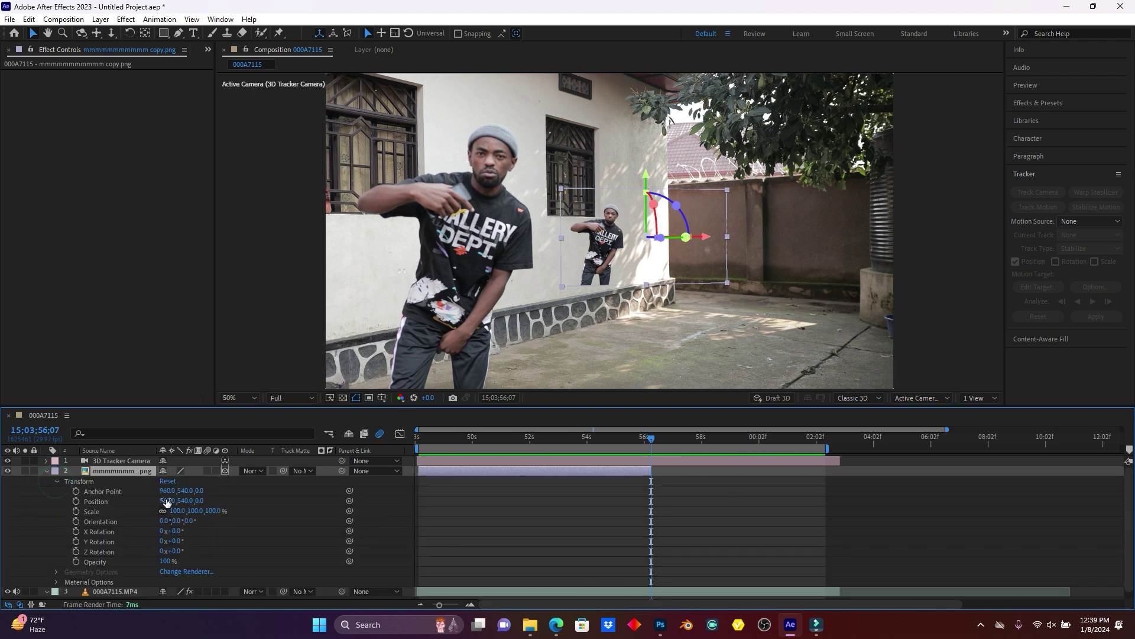
pyautogui.moveTo(178, 515); pyautogui.dragTo(293, 495)
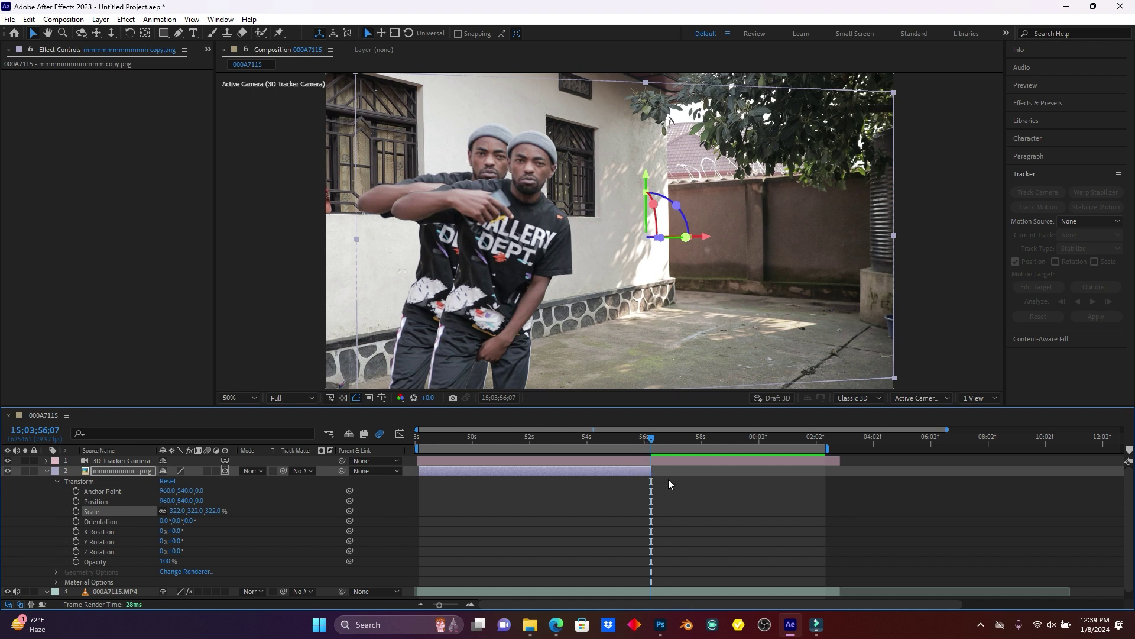
pyautogui.moveTo(495, 221); pyautogui.dragTo(467, 235)
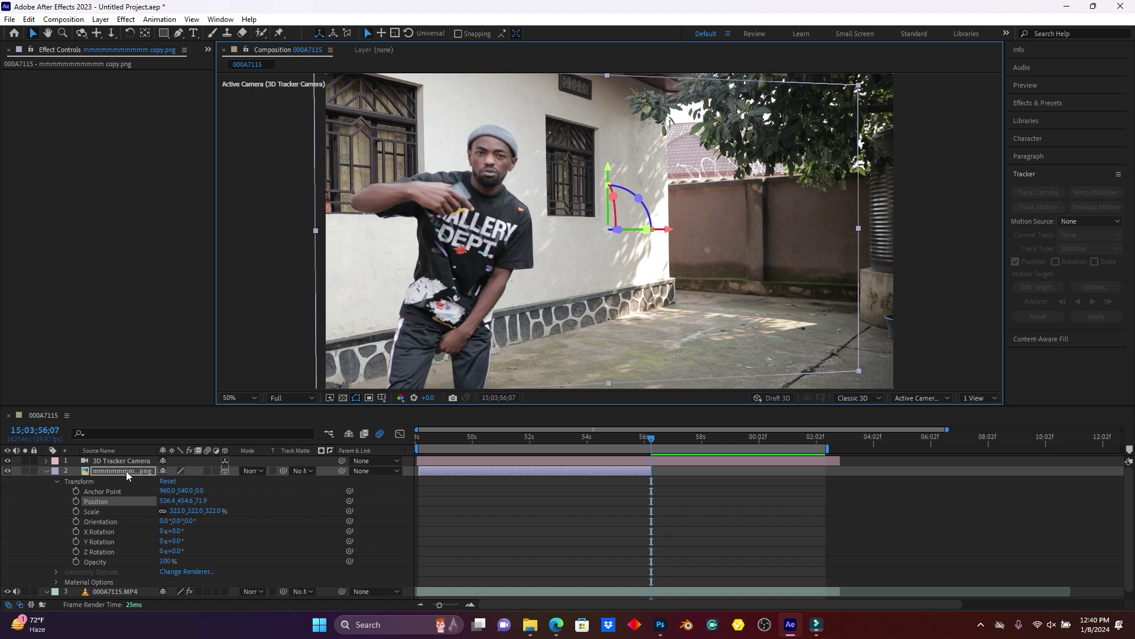
pyautogui.click(47, 471)
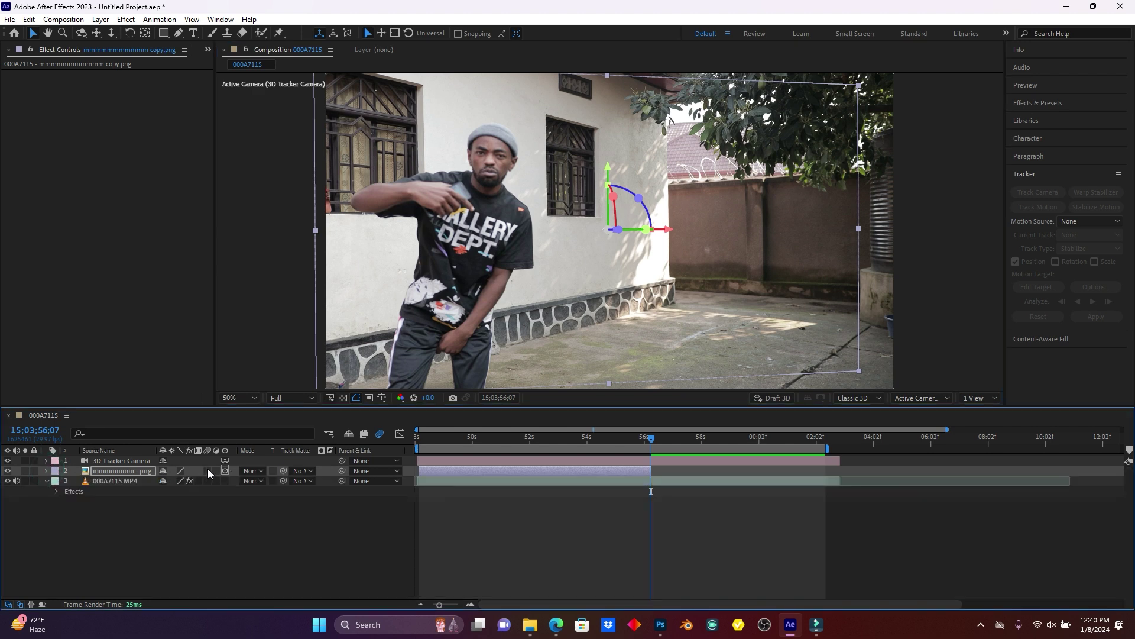
# Step: Enable motion blur on the cutout PNG layer and preview the footage from about 15;03;52;18
pyautogui.click(207, 470)
pyautogui.moveTo(652, 441); pyautogui.dragTo(544, 440)
pyautogui.press('space')
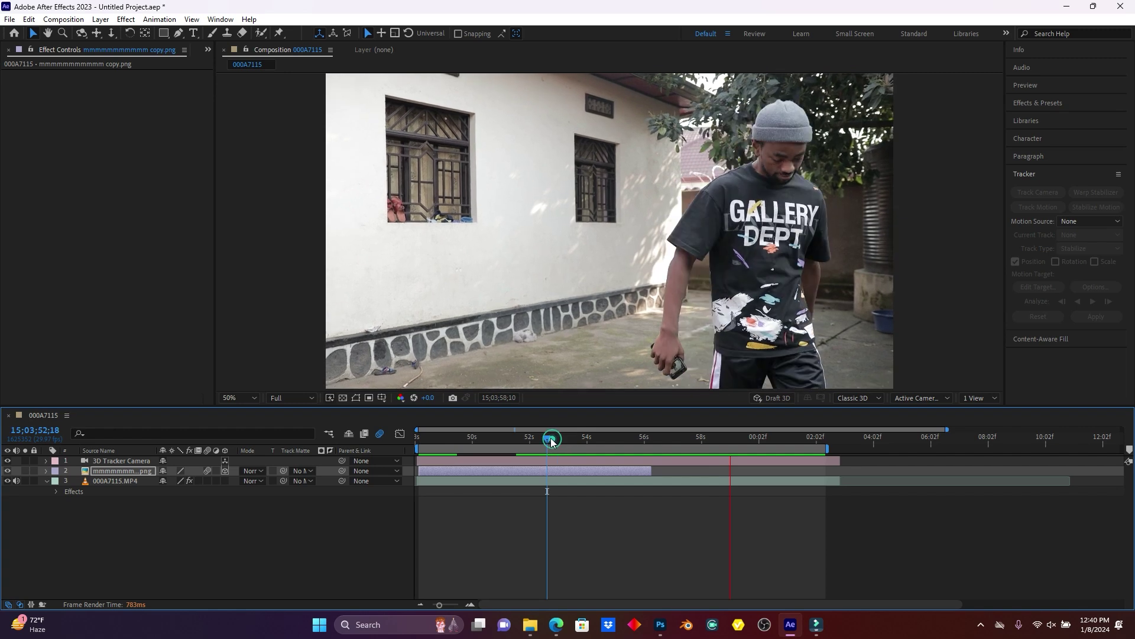
pyautogui.click(558, 437)
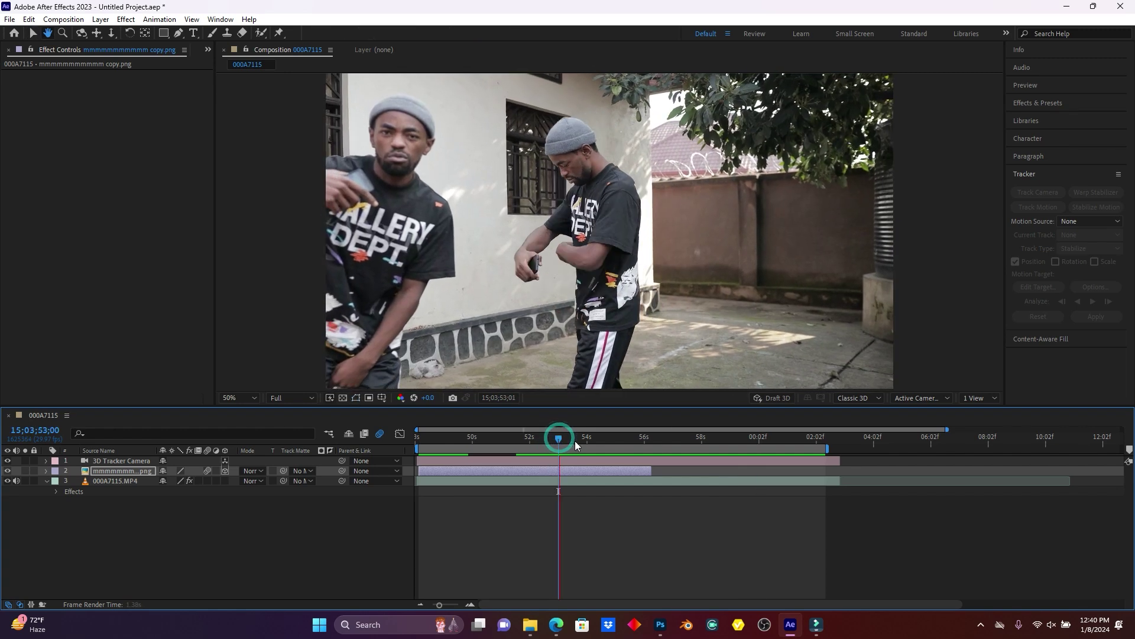
# Step: Set the composition's motion blur Shutter Angle to 263° and play back the freeze-frame from about 15;03;52;18
pyautogui.click(591, 468)
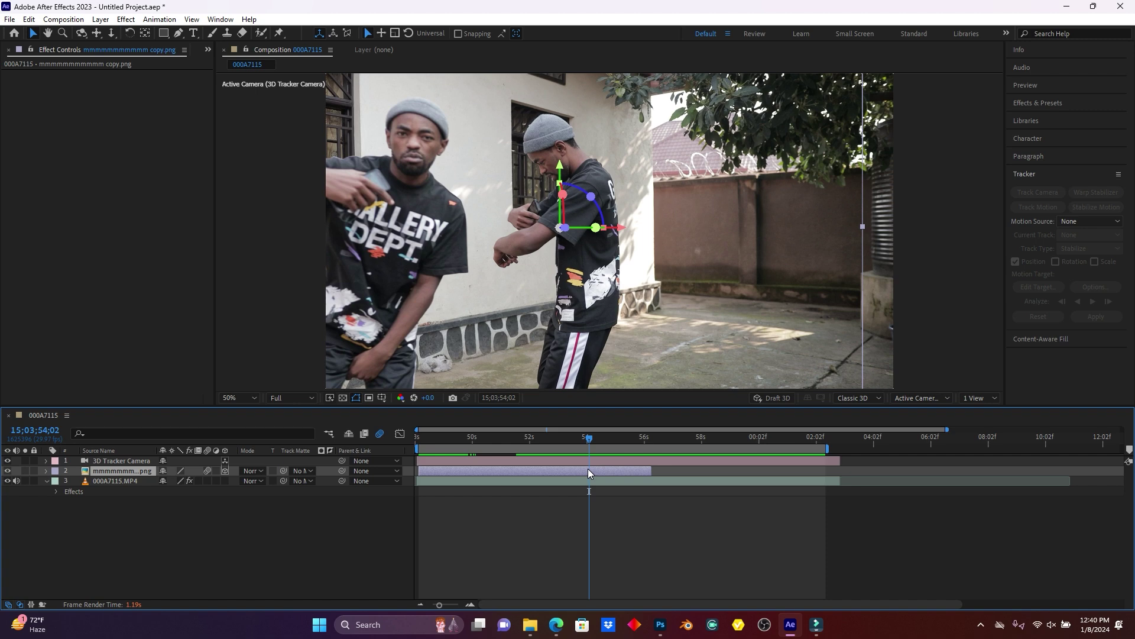
pyautogui.click(63, 20)
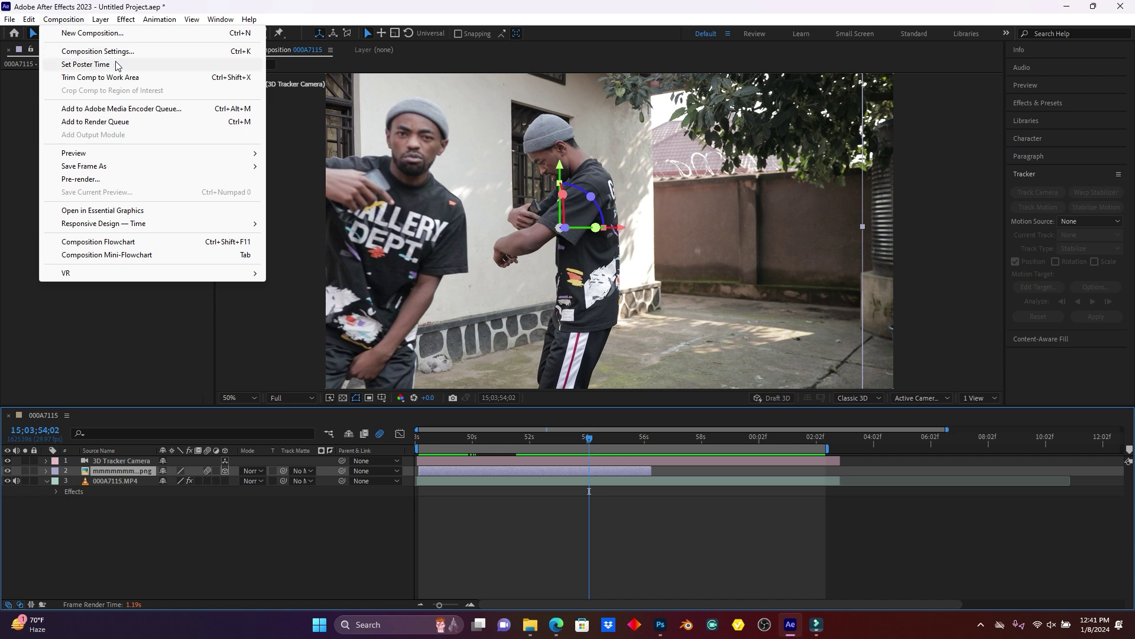
pyautogui.click(98, 52)
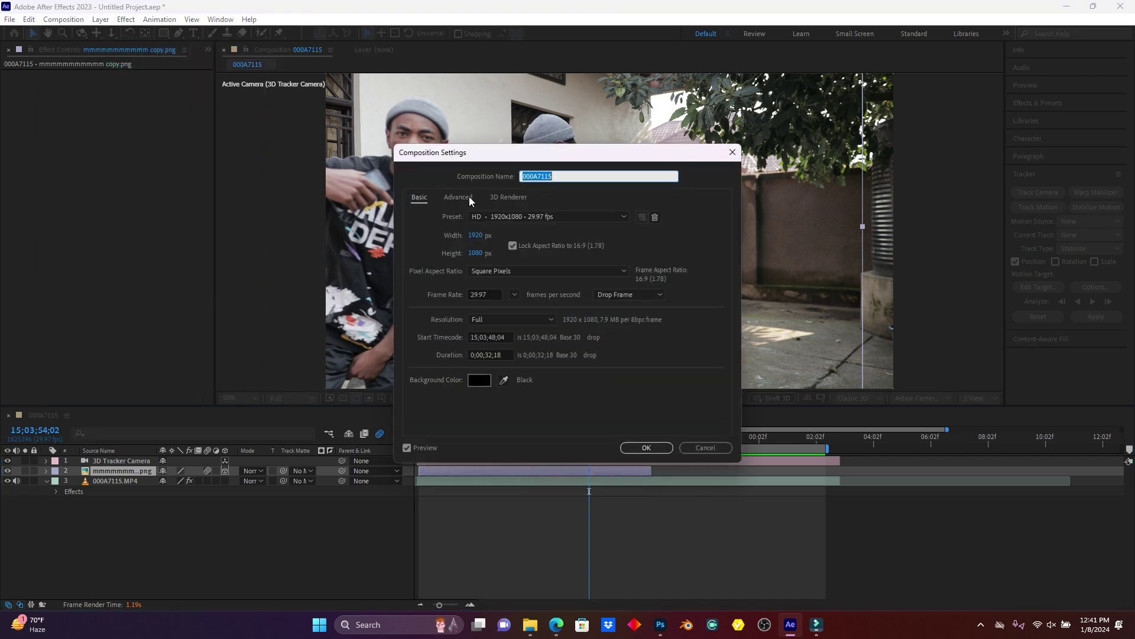
pyautogui.click(459, 199)
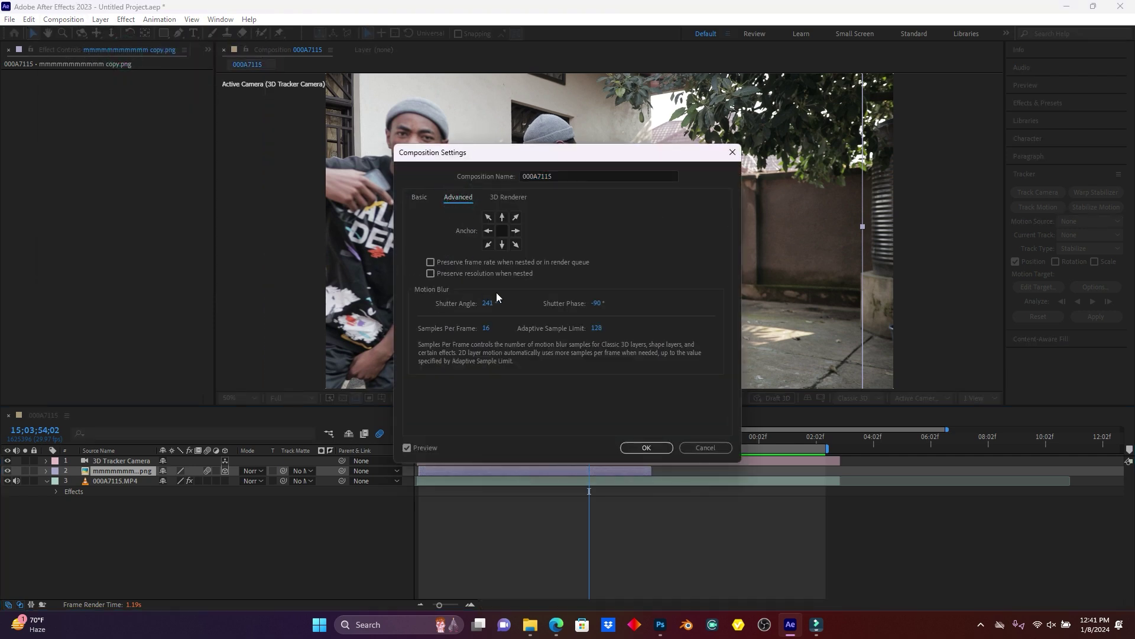
pyautogui.moveTo(487, 157); pyautogui.dragTo(803, 136)
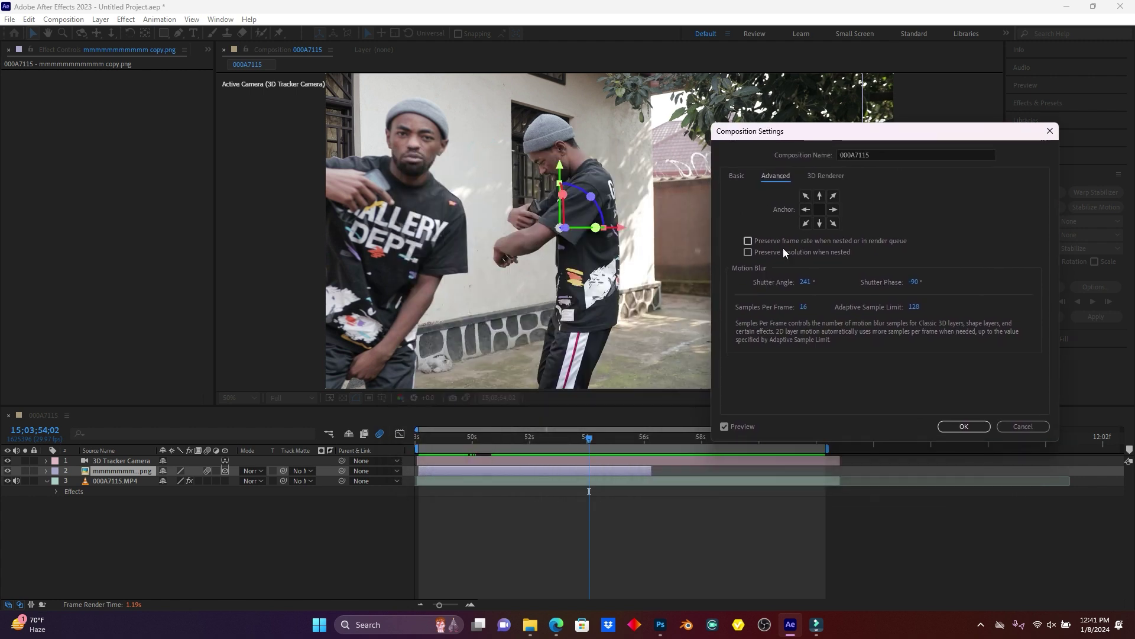
pyautogui.moveTo(807, 283); pyautogui.dragTo(818, 284)
pyautogui.moveTo(823, 285); pyautogui.dragTo(825, 285)
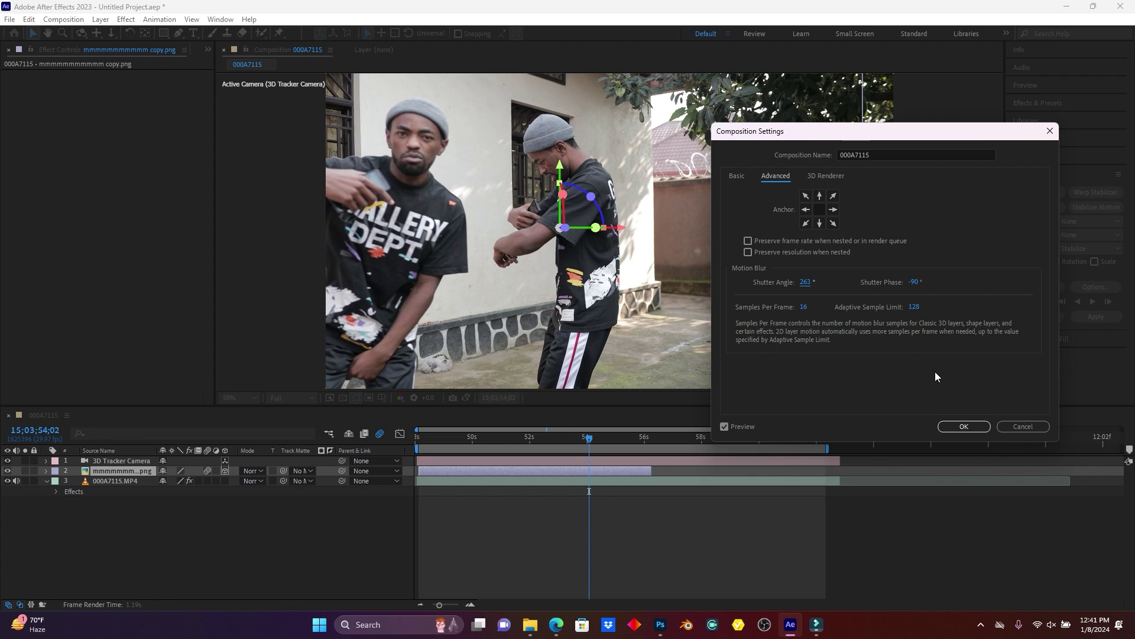
pyautogui.click(966, 426)
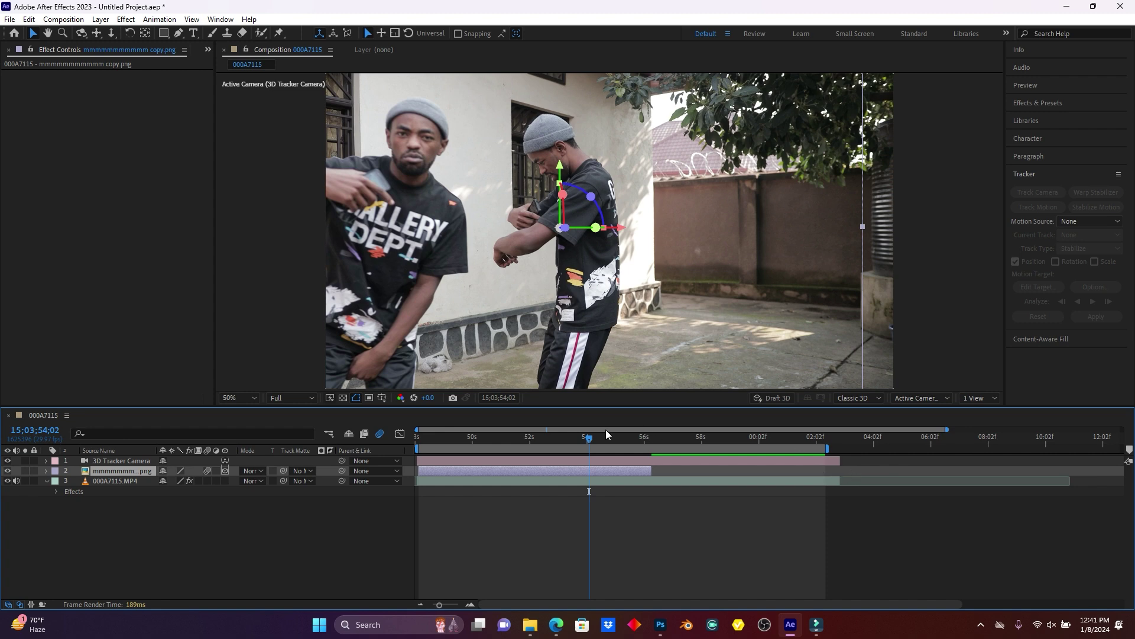
pyautogui.moveTo(589, 441); pyautogui.dragTo(517, 438)
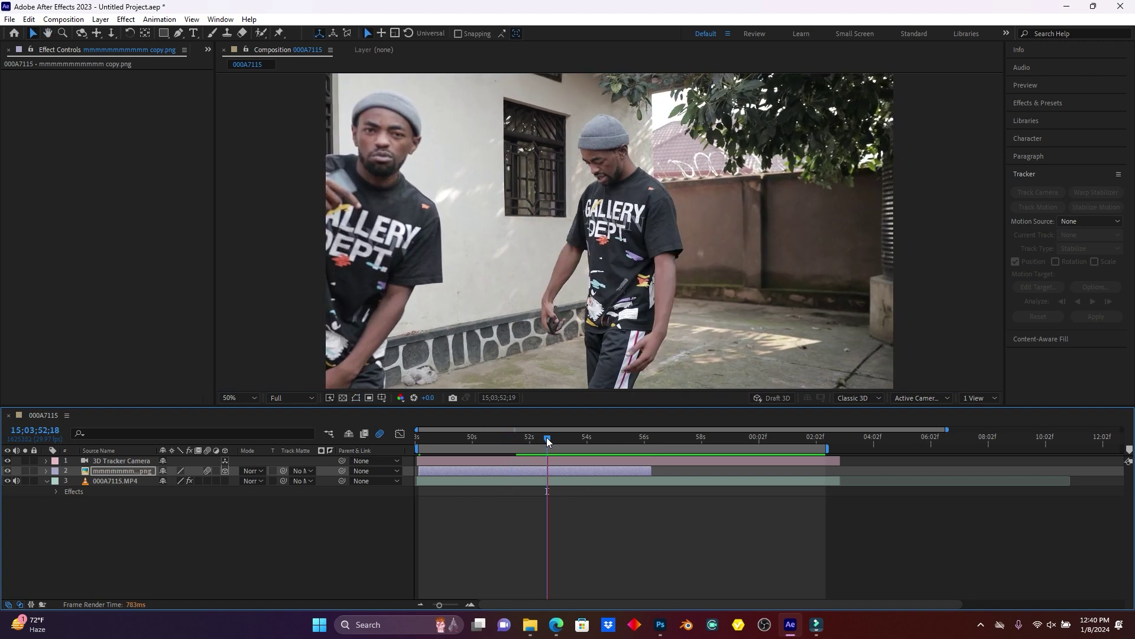
pyautogui.press('space')
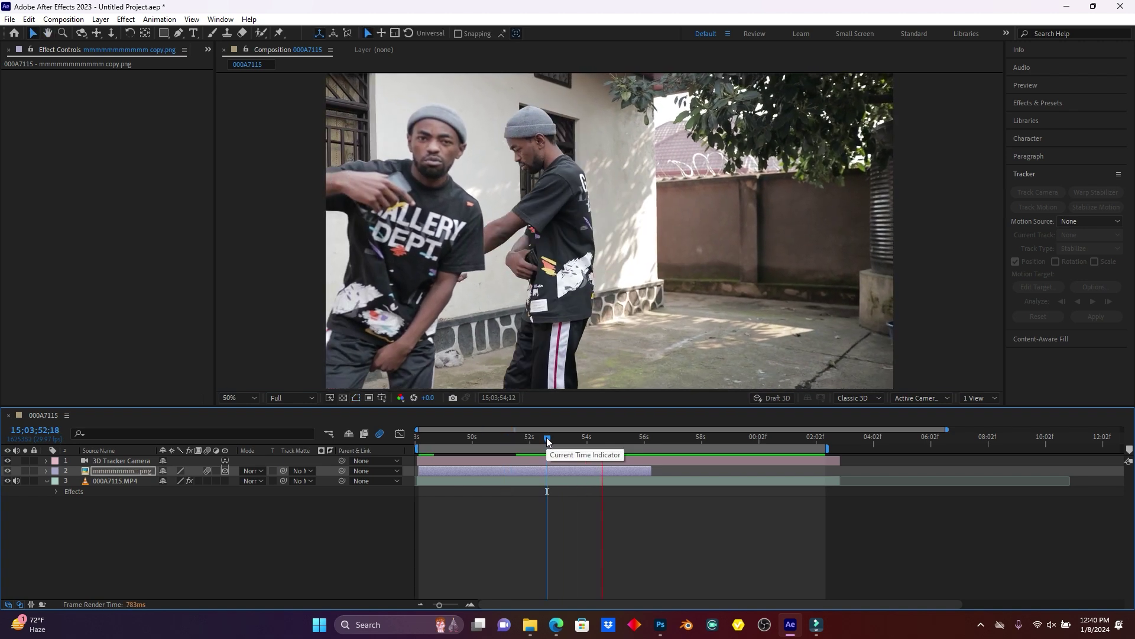